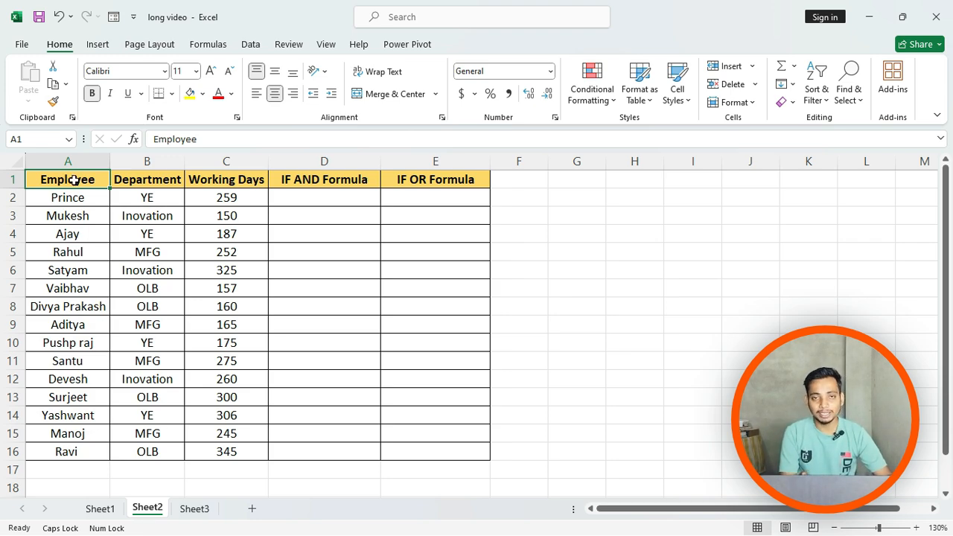
- Examine the Employee, Department and Working Days columns and the IF AND Formula and IF OR Formula headers
drag(74, 179, 84, 445)
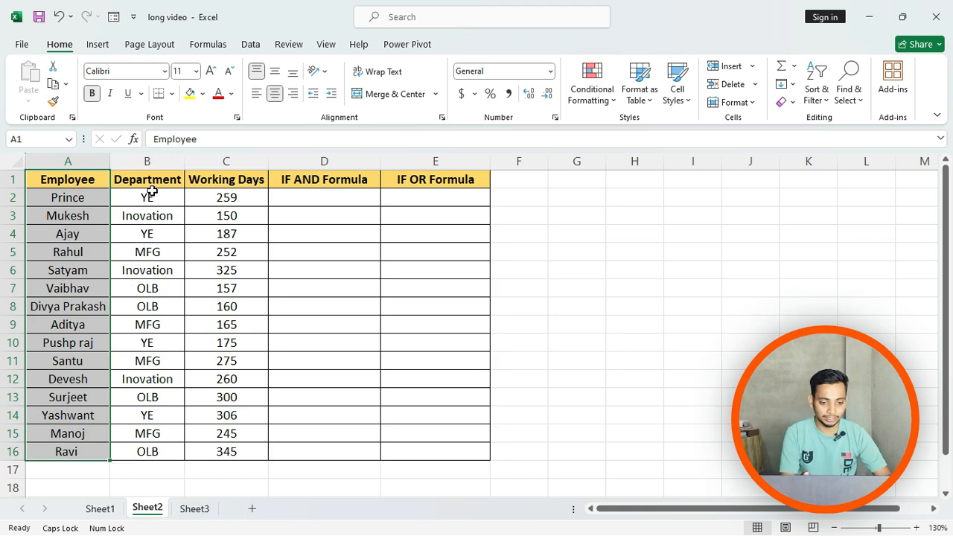
drag(158, 185, 156, 434)
drag(251, 179, 245, 358)
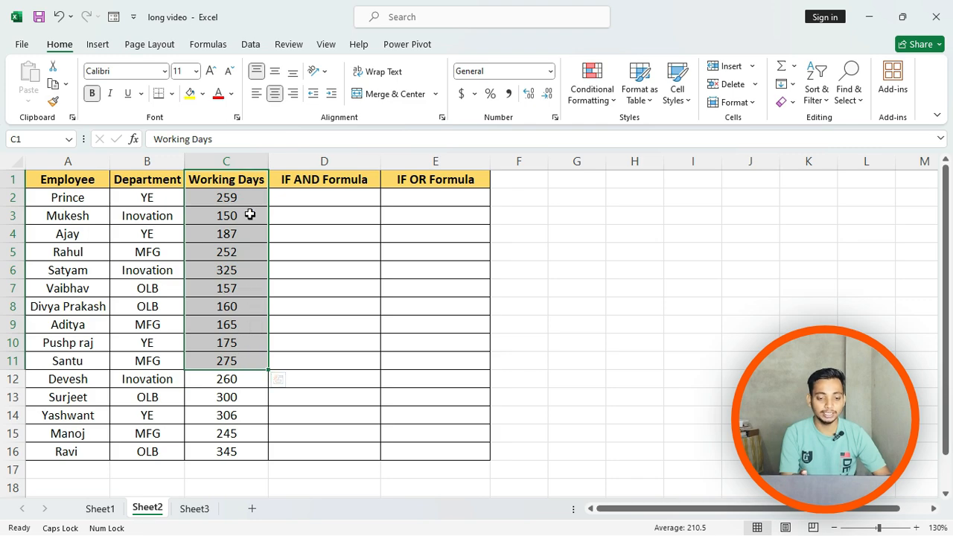
click(236, 181)
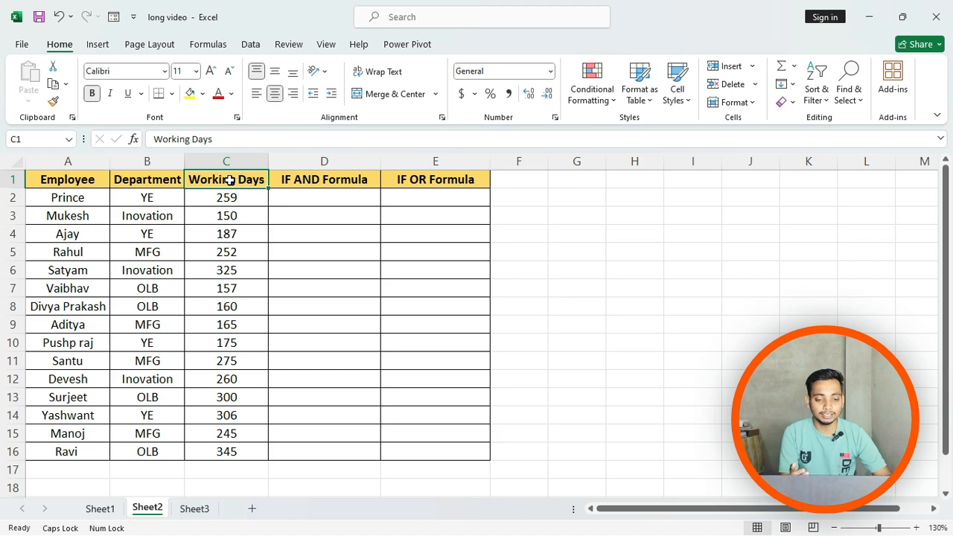
drag(230, 180, 230, 450)
click(322, 183)
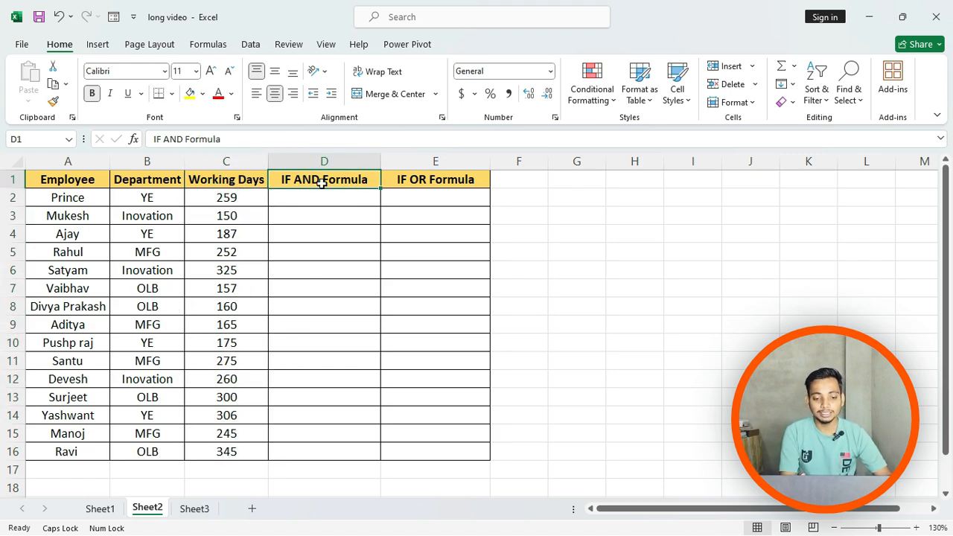
click(410, 184)
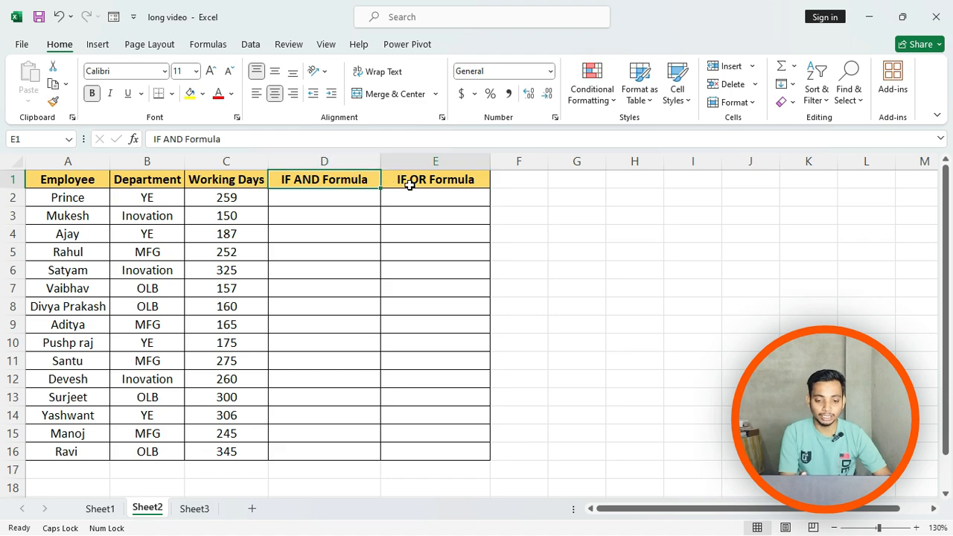
click(339, 178)
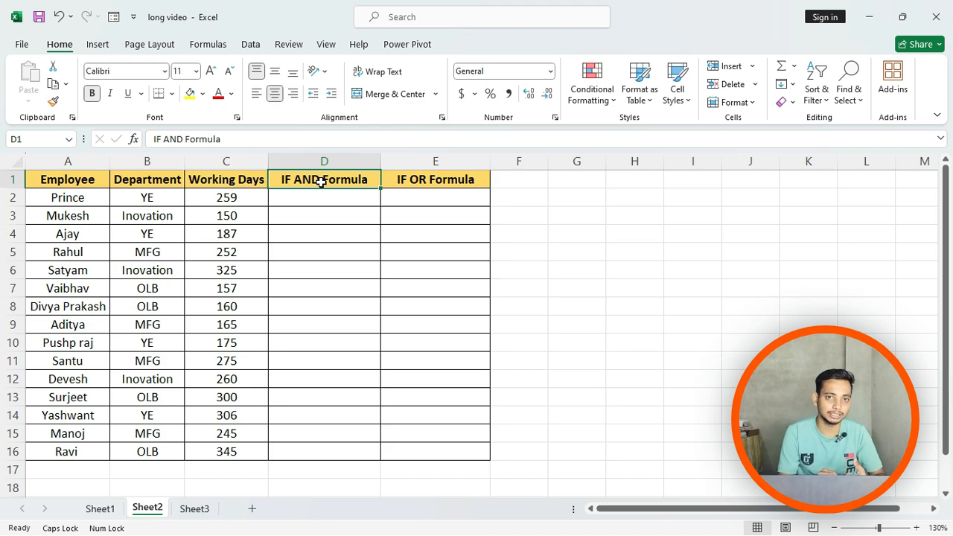
click(434, 178)
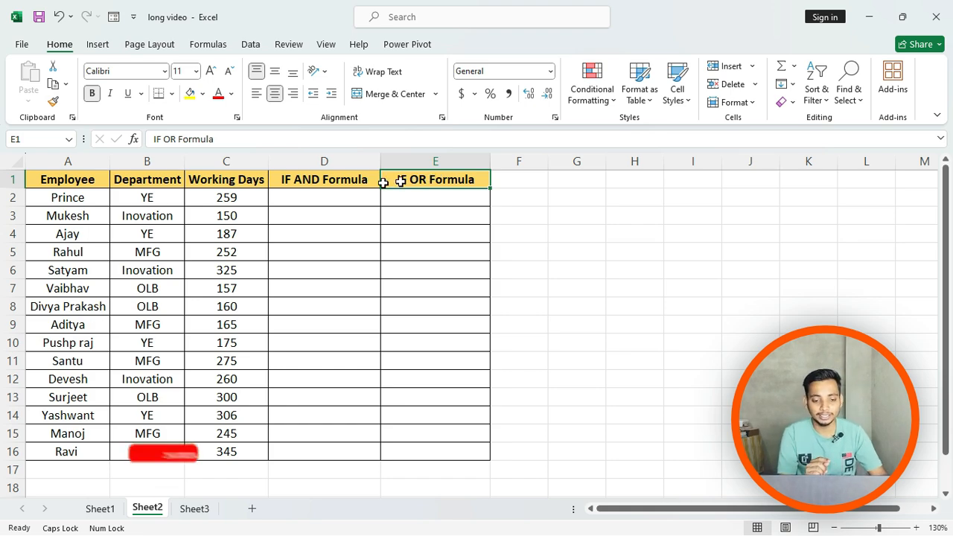
click(320, 183)
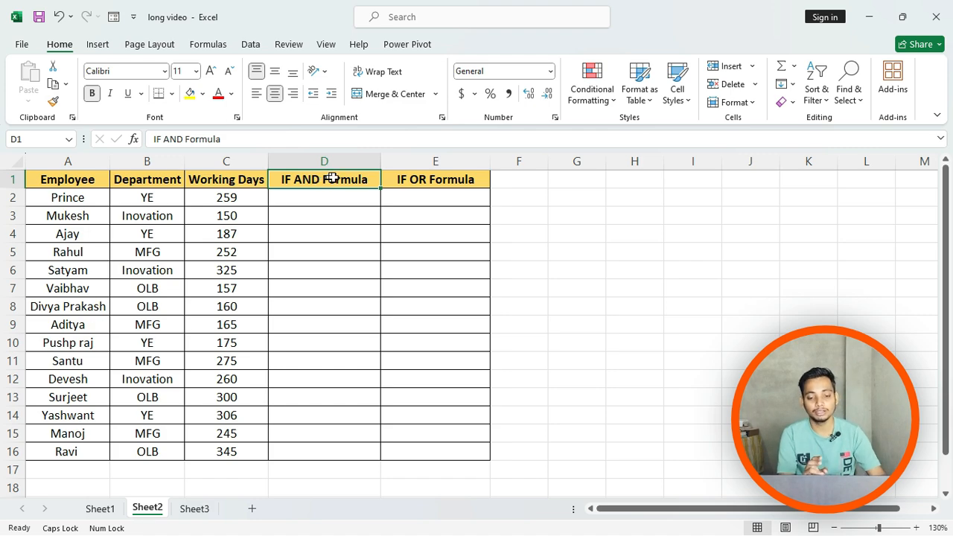
click(455, 179)
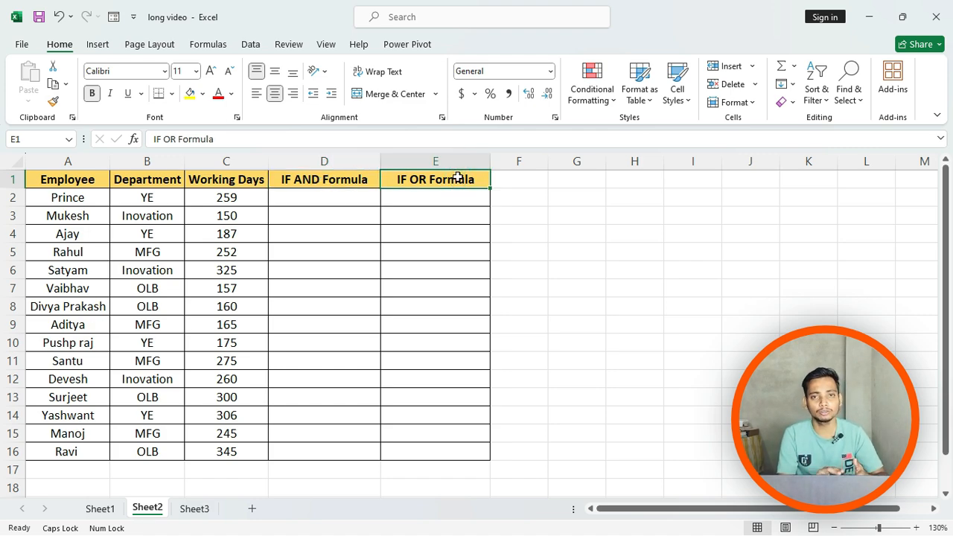
- Begin a formula in cell D2 with an IF function and an AND function nested as its logical test
click(316, 196)
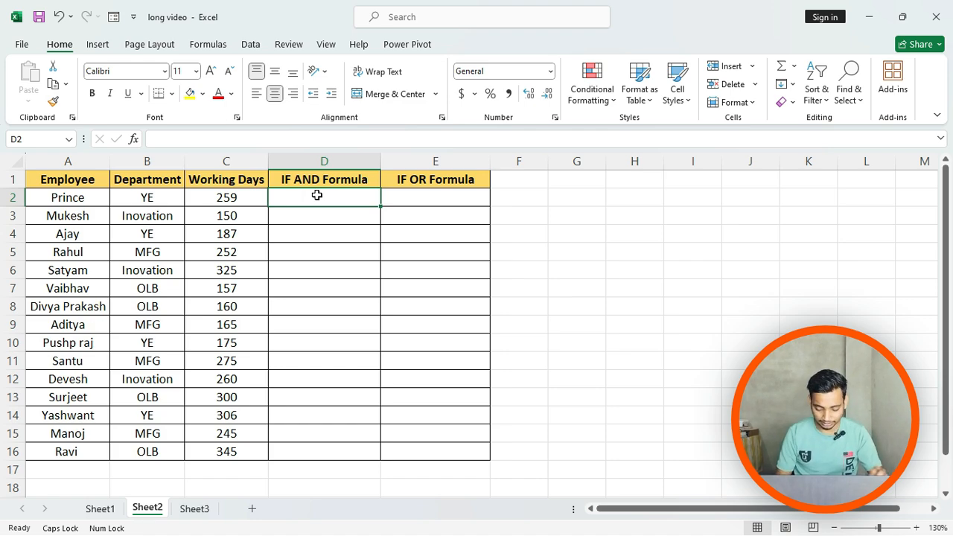
text(=)
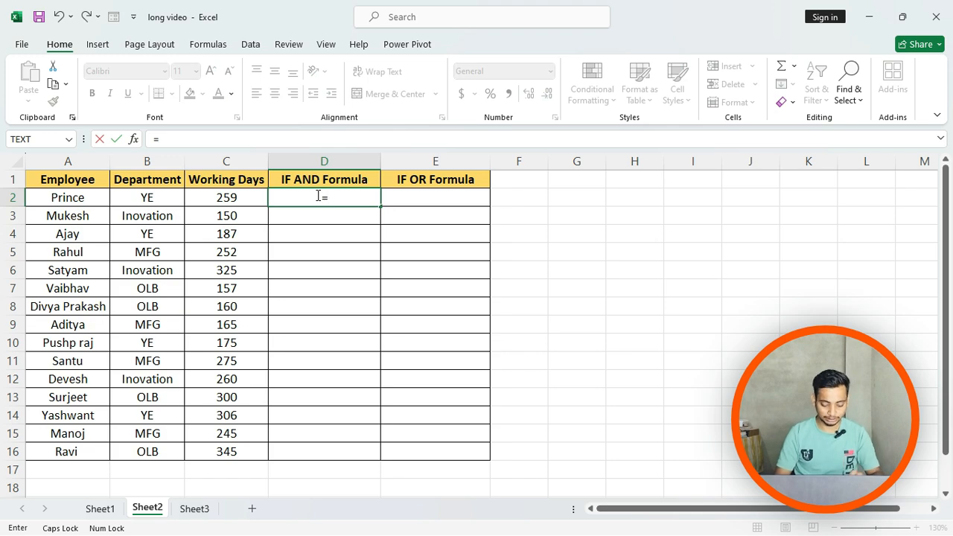
text(IF()
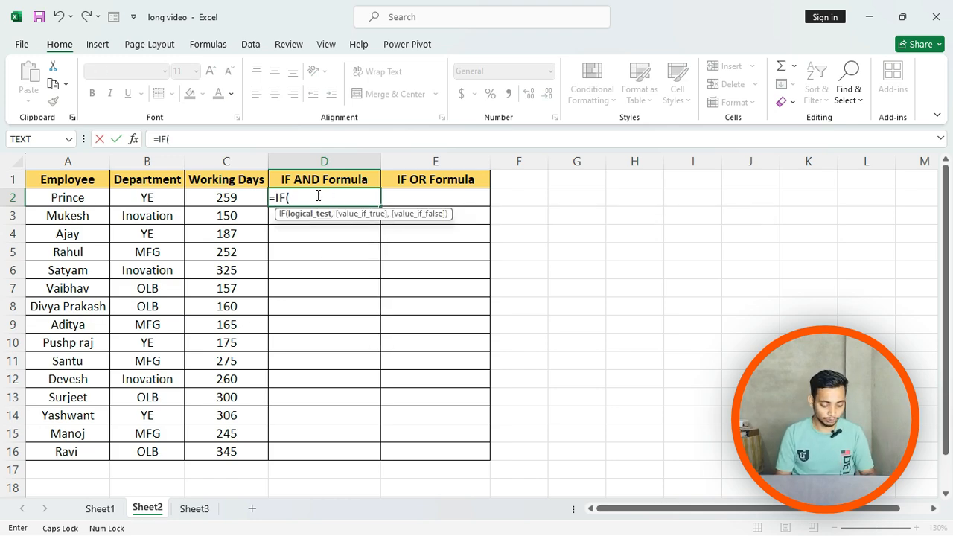
text(AND)
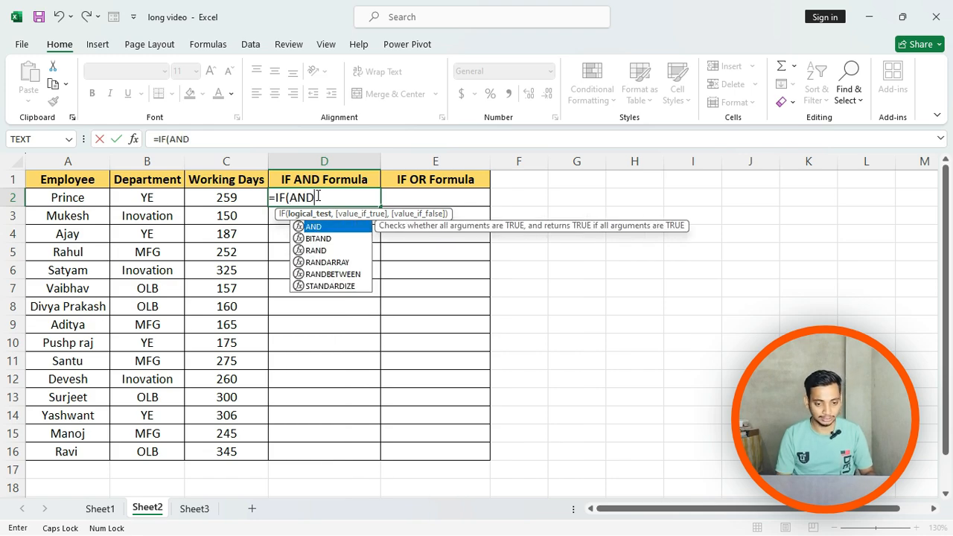
text(()
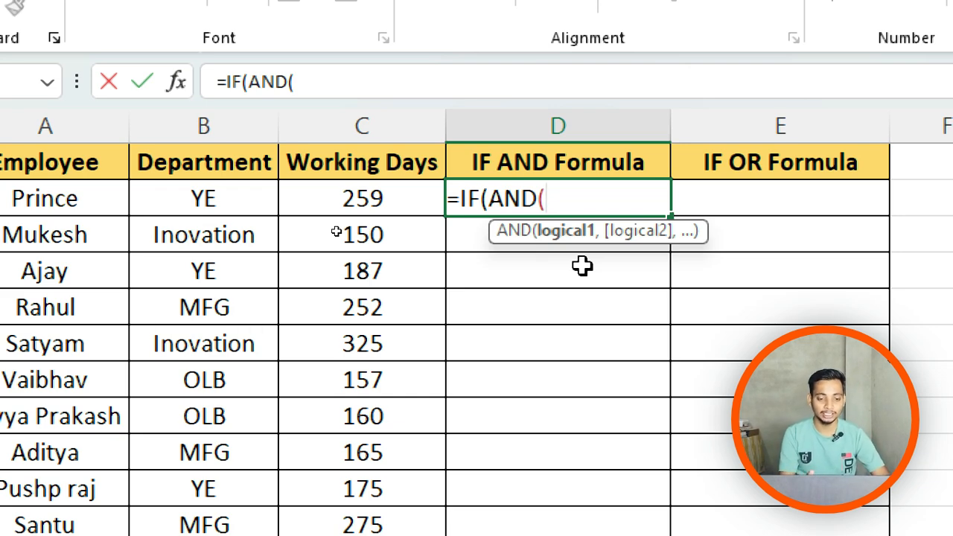
- Enter B2="YE" as the first condition of the AND function
click(211, 200)
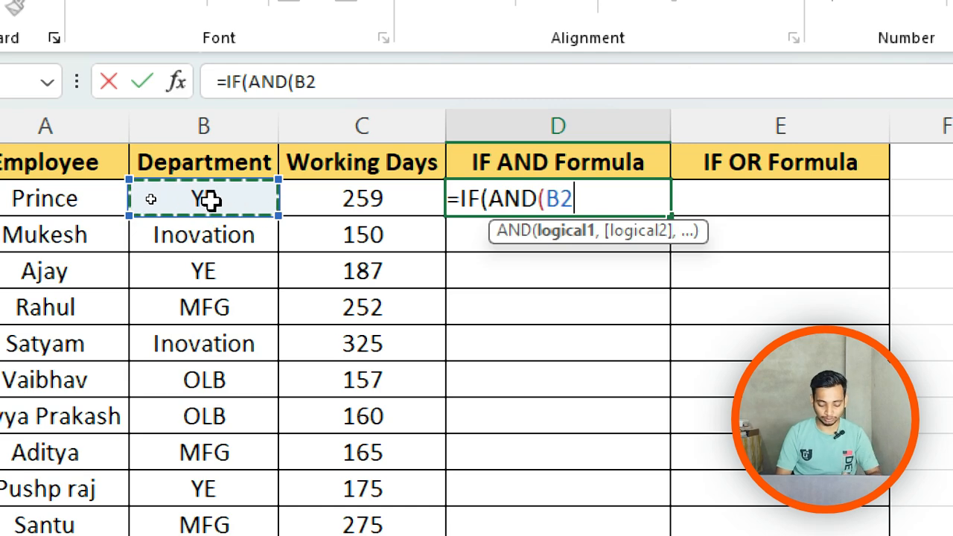
text(=)
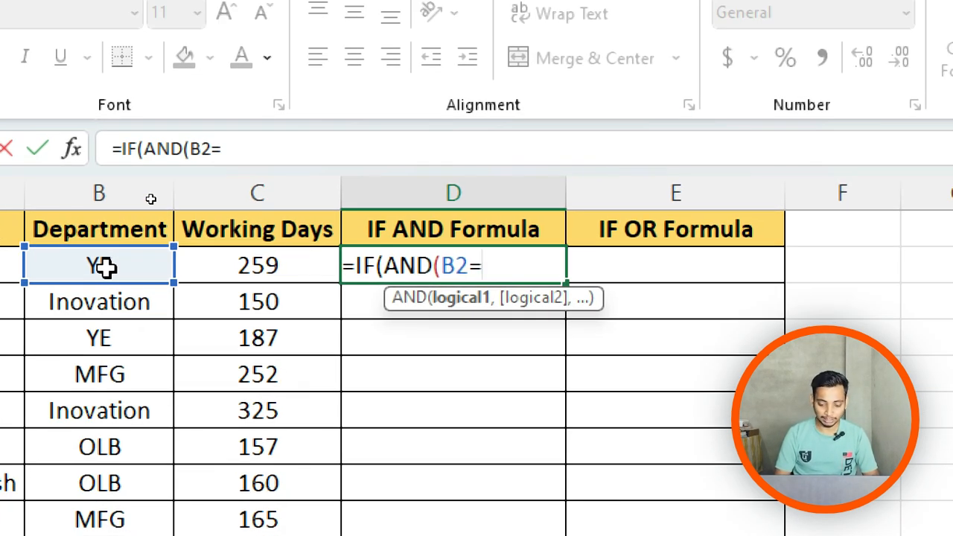
text(")
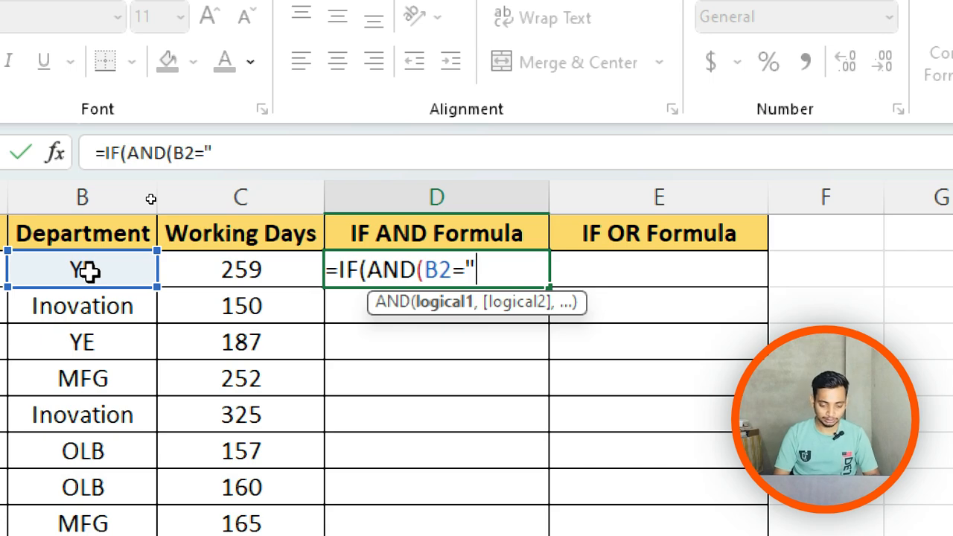
text(y)
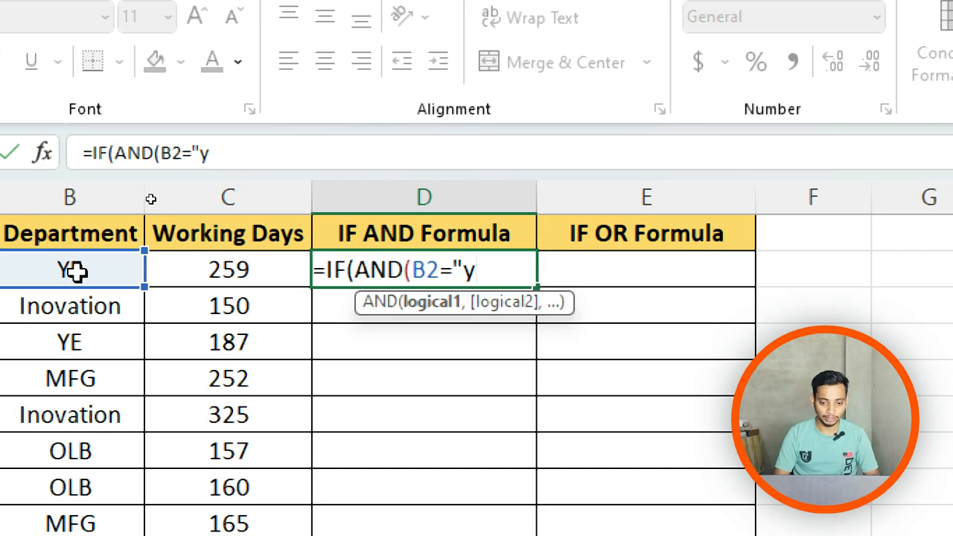
key(BackSpace)
text(YE")
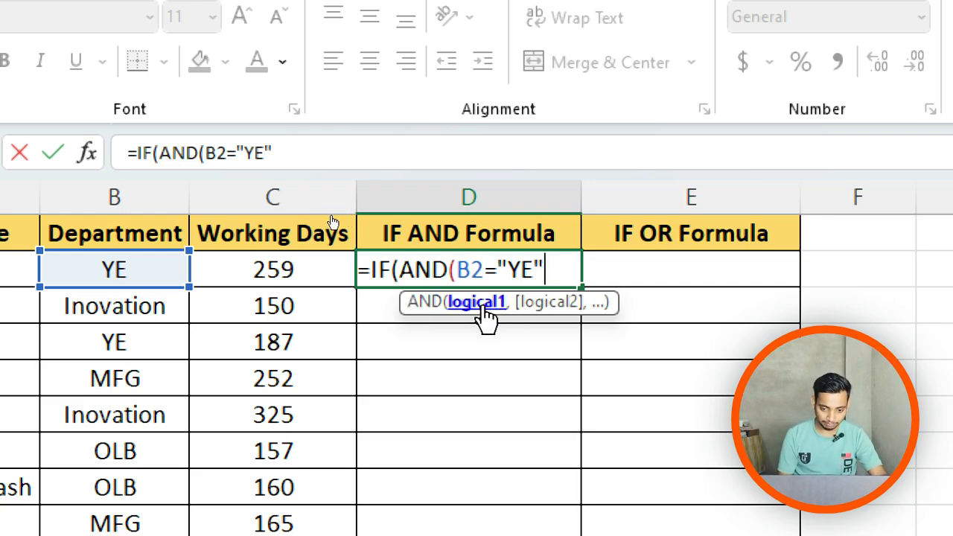
- Add C2>300 as the second AND condition and close the AND function
text(,)
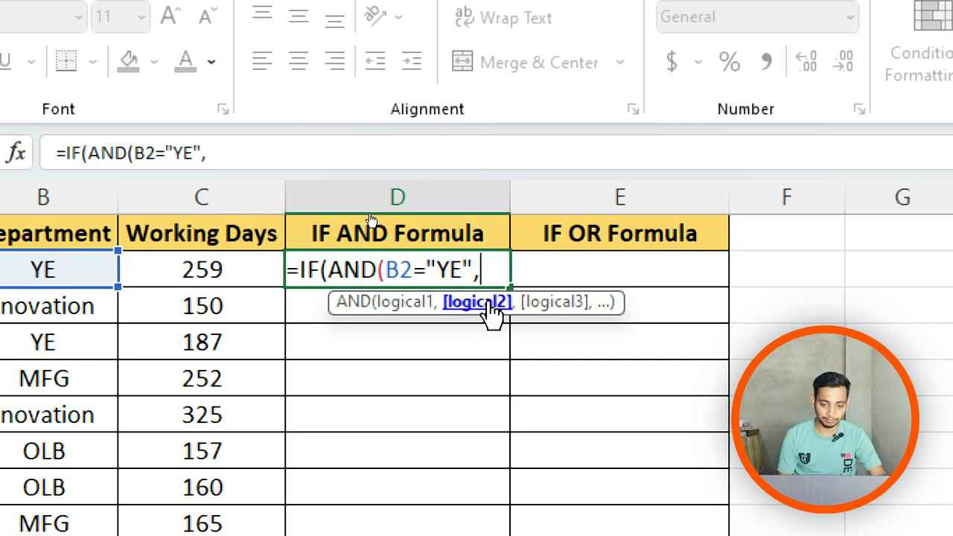
click(206, 267)
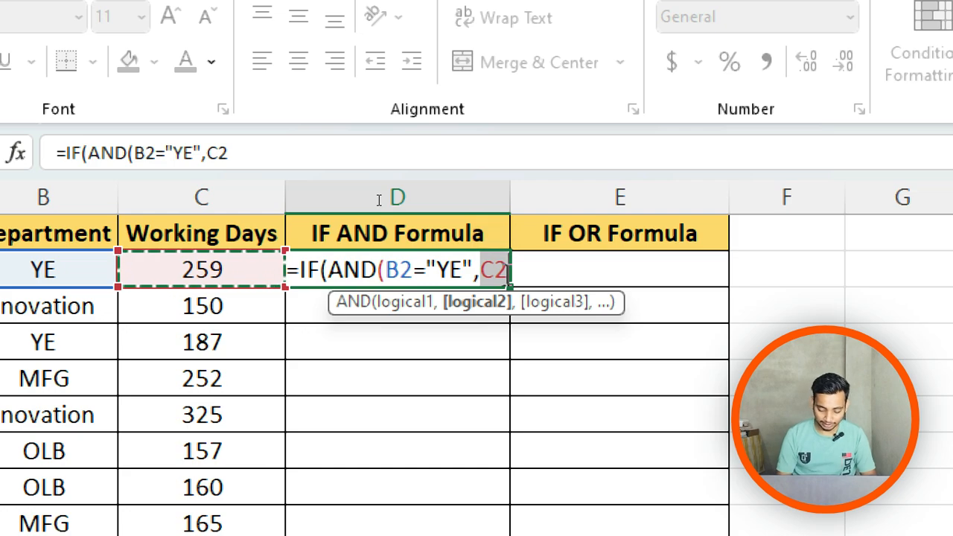
text(>300)
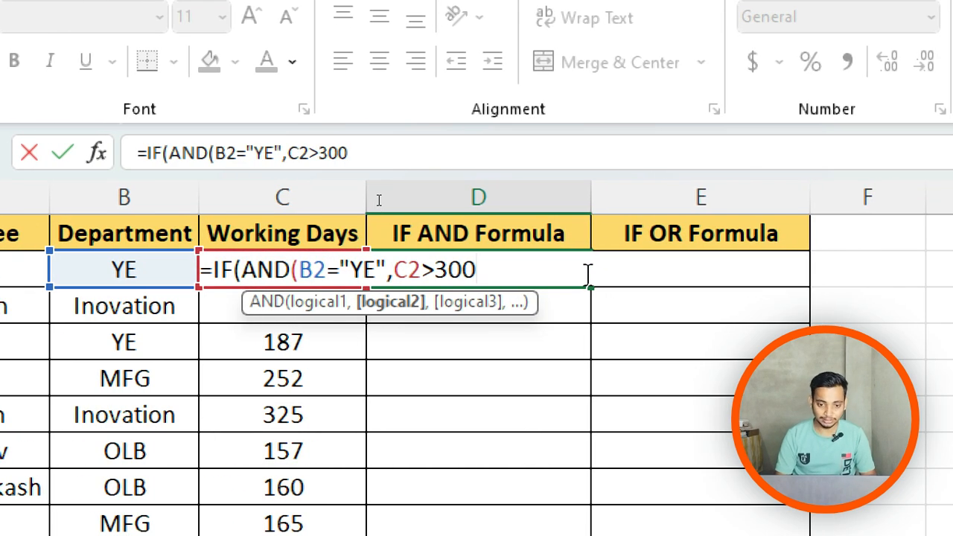
text())
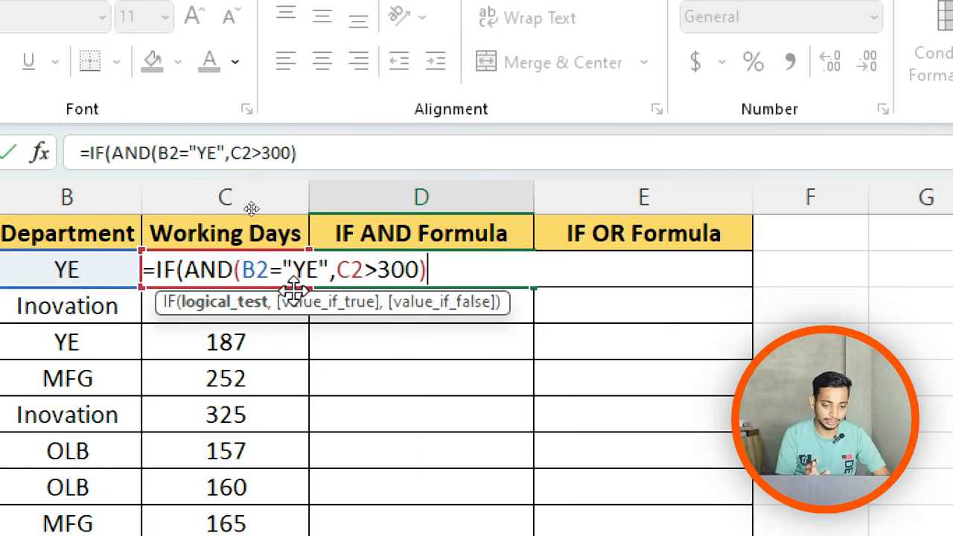
- Examine the conditions B2="YE" and C2>300 and the comma separating them in the D2 formula
drag(329, 270, 238, 270)
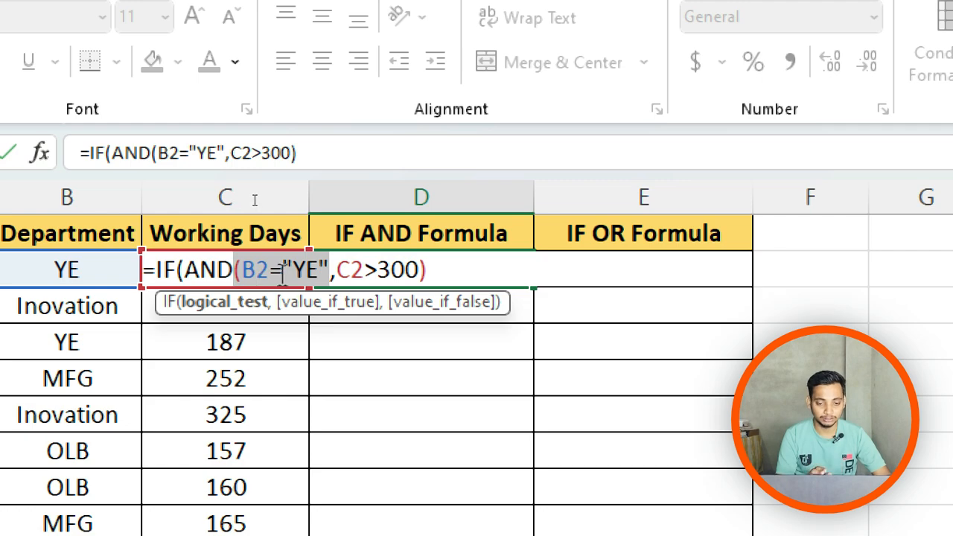
click(317, 269)
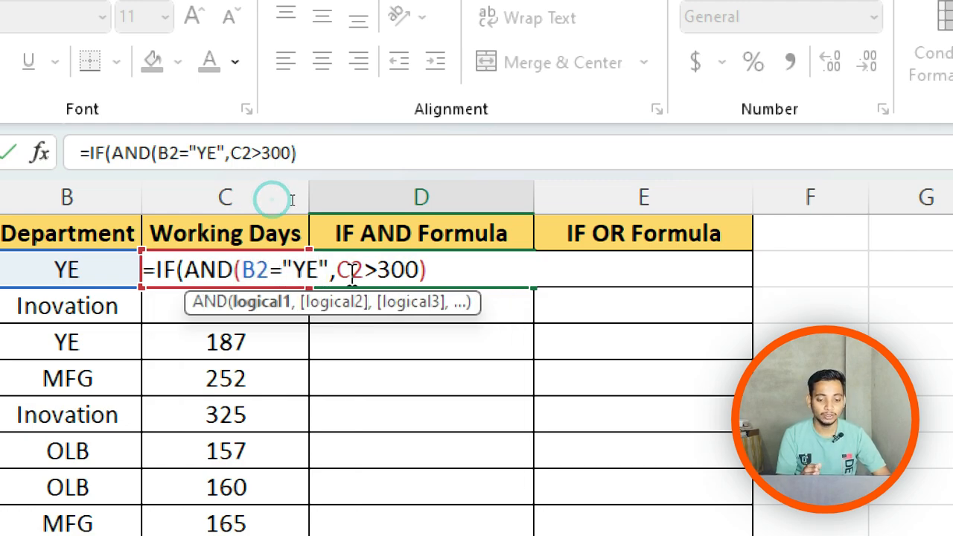
click(337, 272)
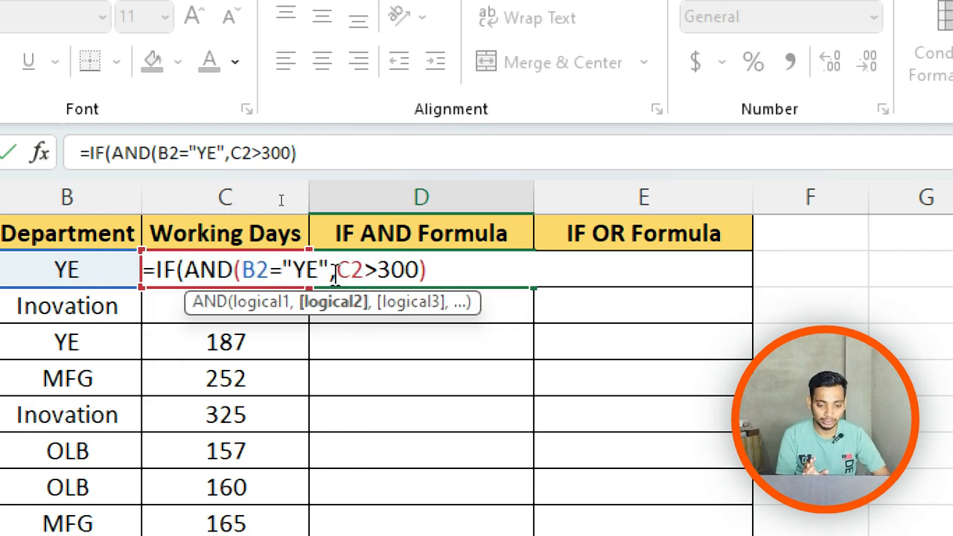
click(332, 272)
double_click(333, 273)
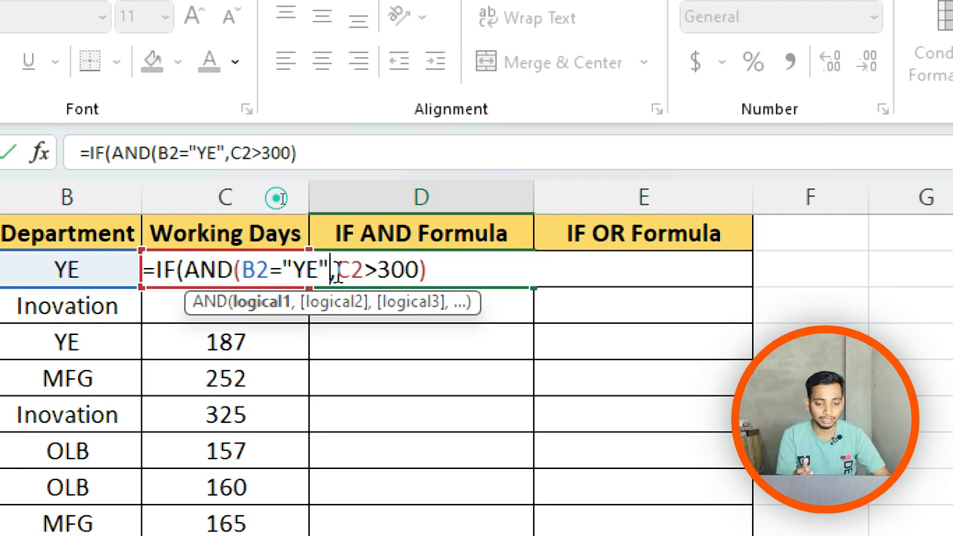
key(Left)
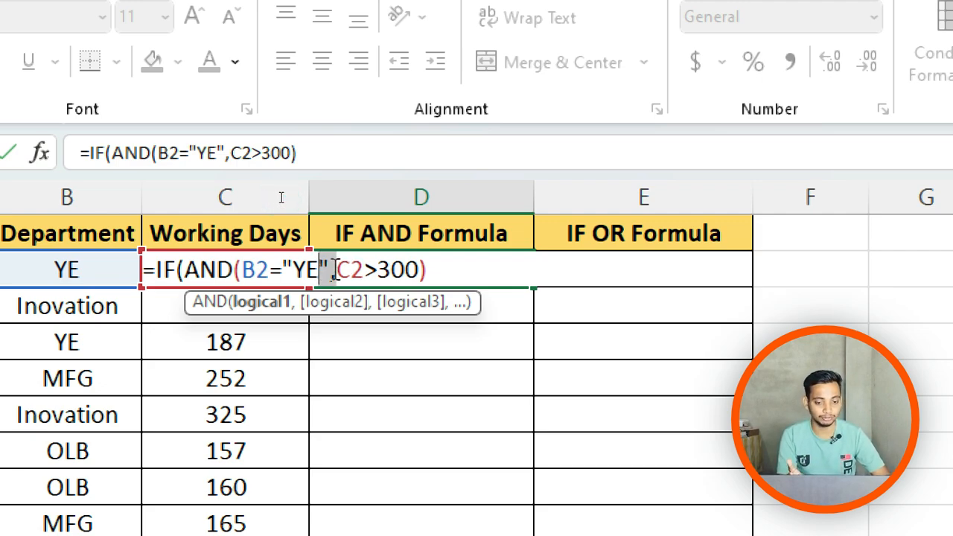
click(338, 269)
drag(330, 269, 437, 271)
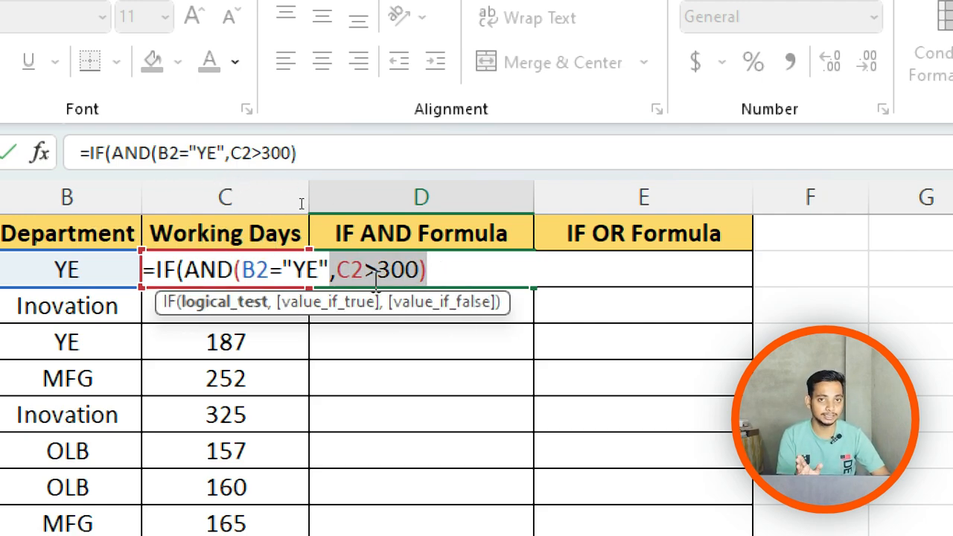
click(439, 272)
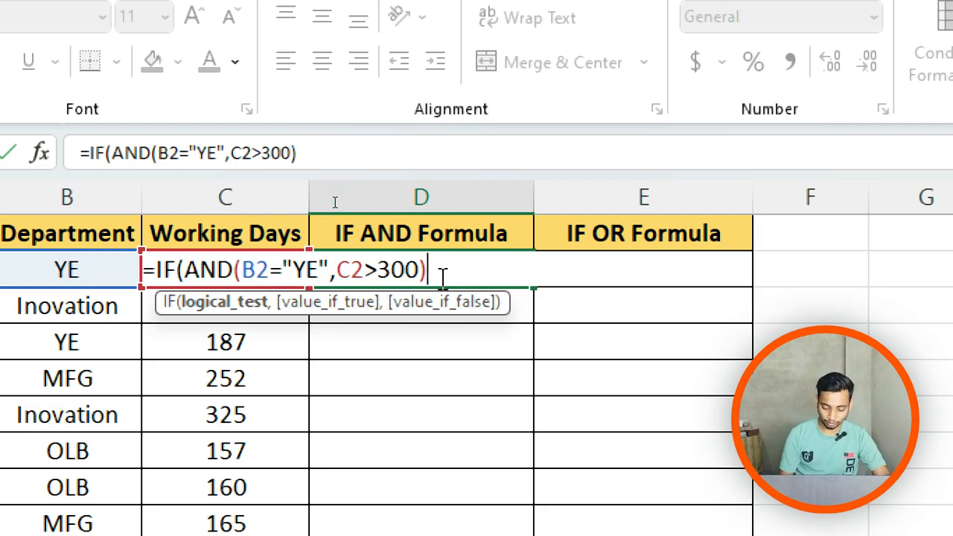
- Proceed to the IF function's value_if_true argument and review the complete AND test and its two conditions
text(,)
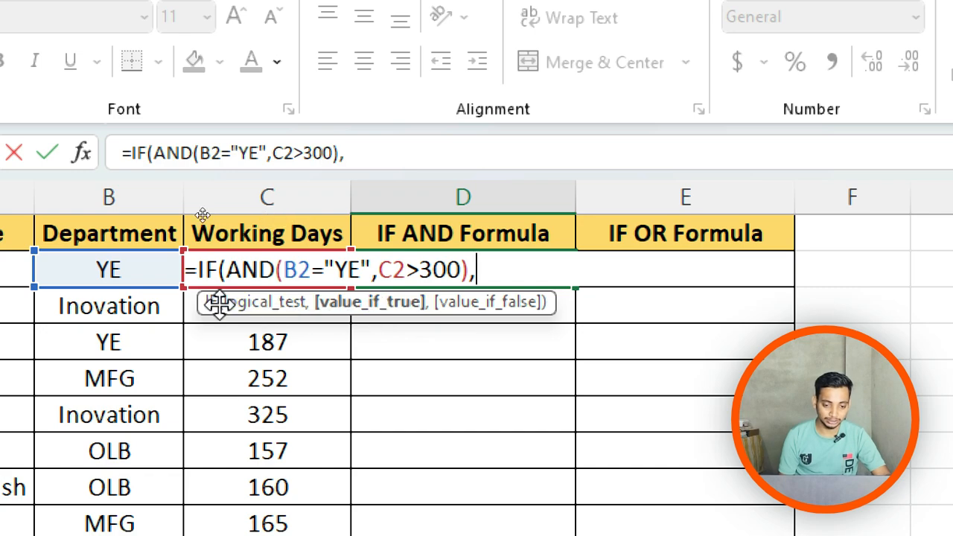
drag(504, 266, 226, 268)
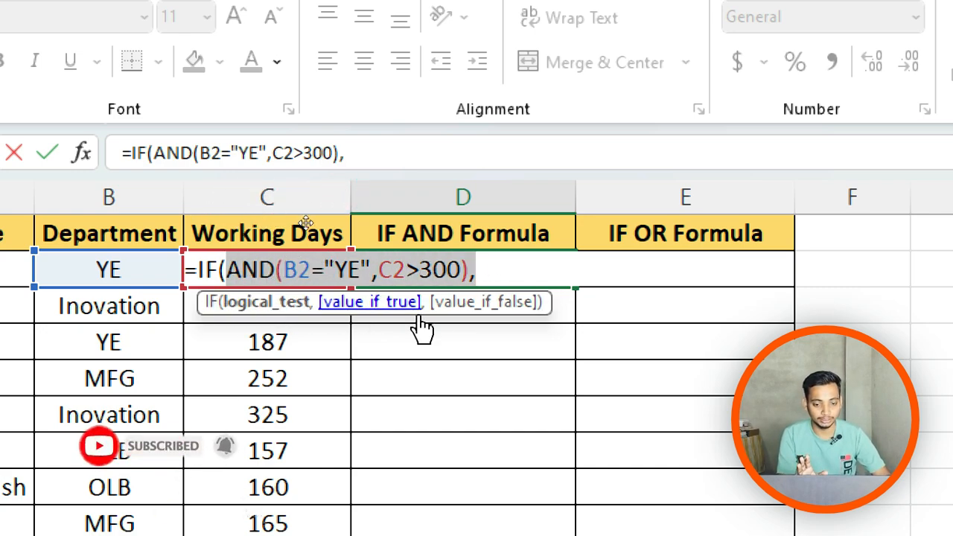
click(513, 277)
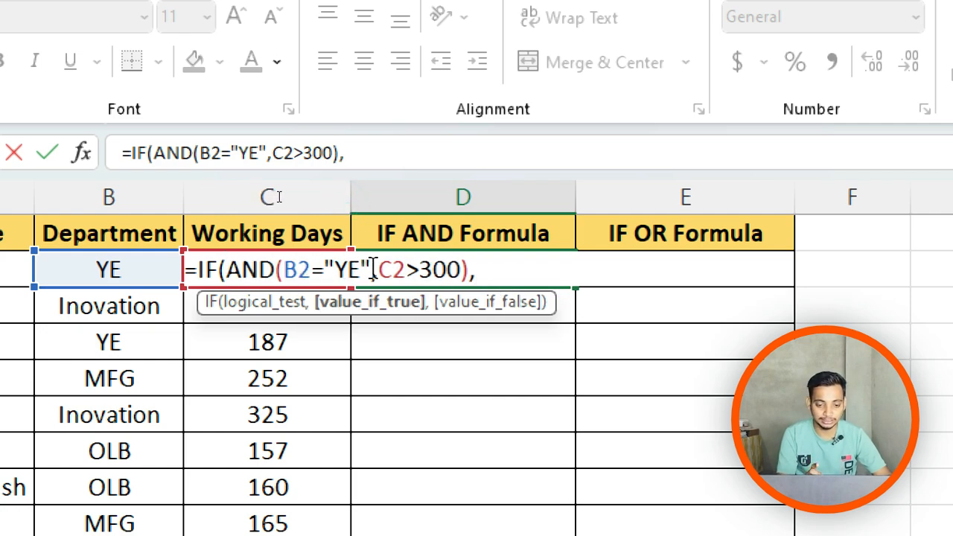
drag(375, 270, 280, 269)
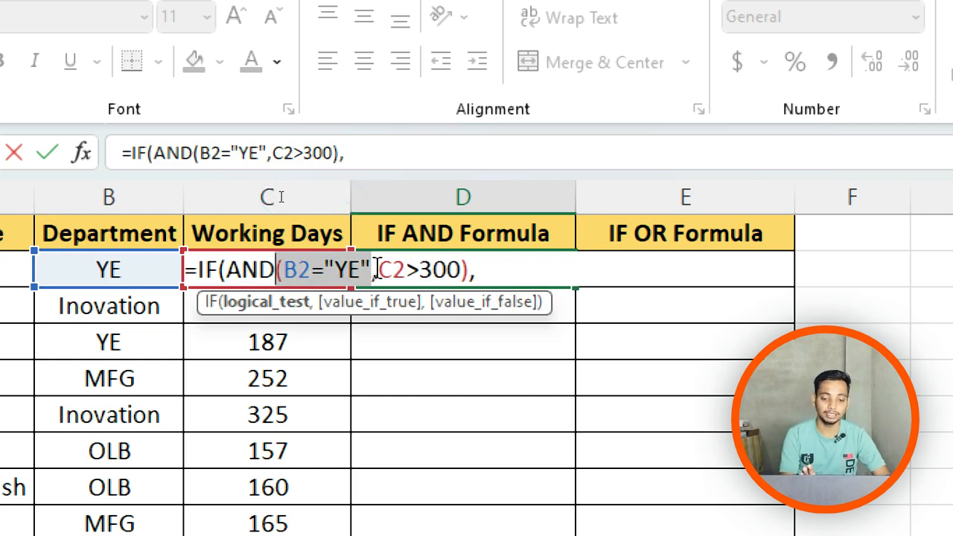
click(376, 270)
drag(378, 270, 463, 269)
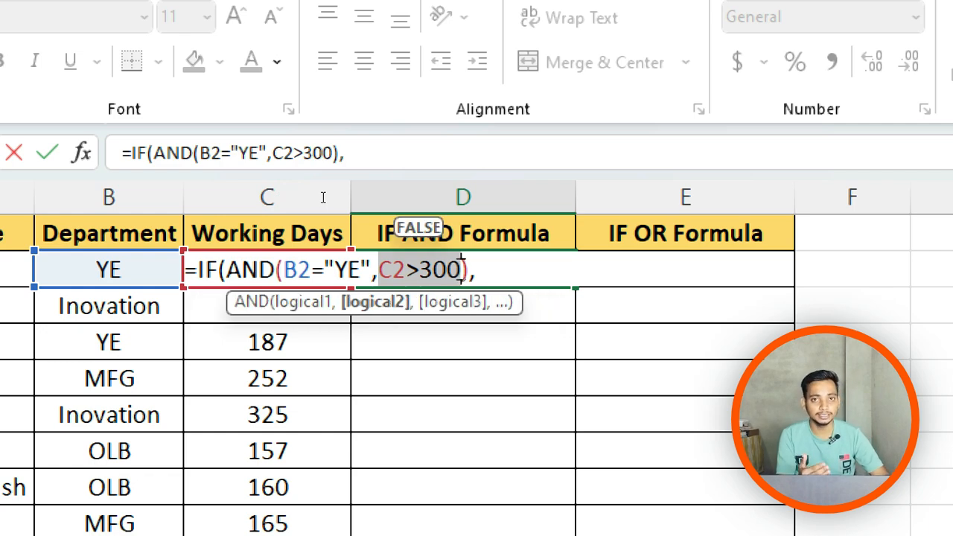
- Enter "YES" as the value_if_true argument of the D2 formula and review that argument
click(492, 270)
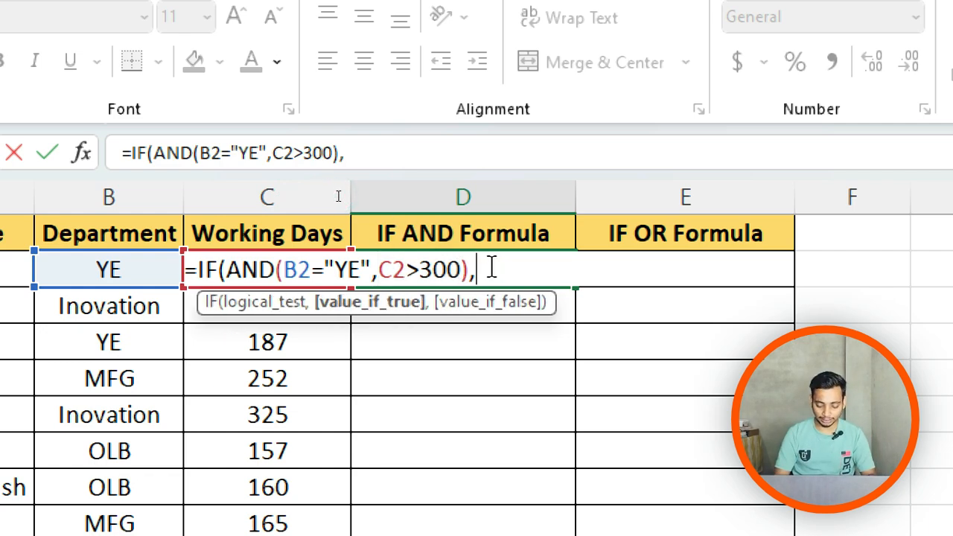
text("YES)
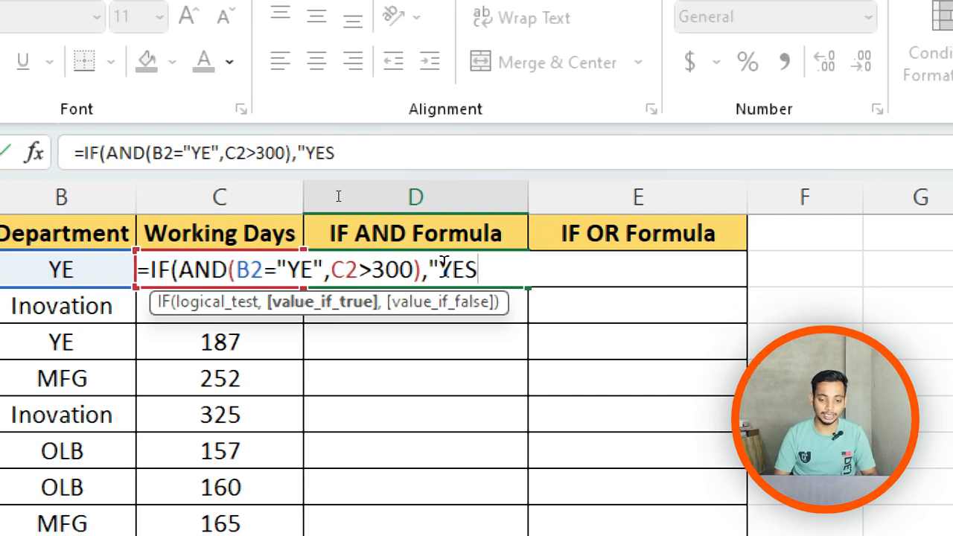
text(")
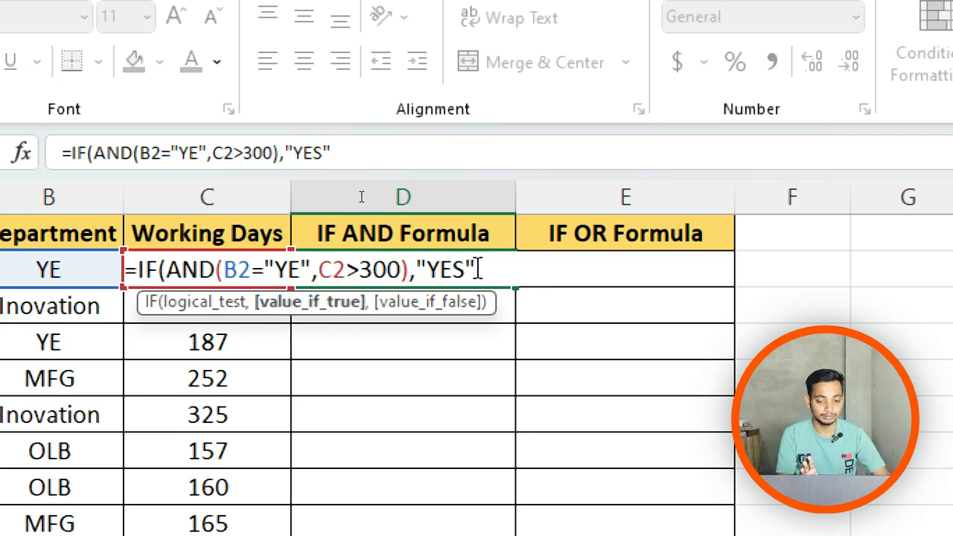
drag(479, 269, 414, 270)
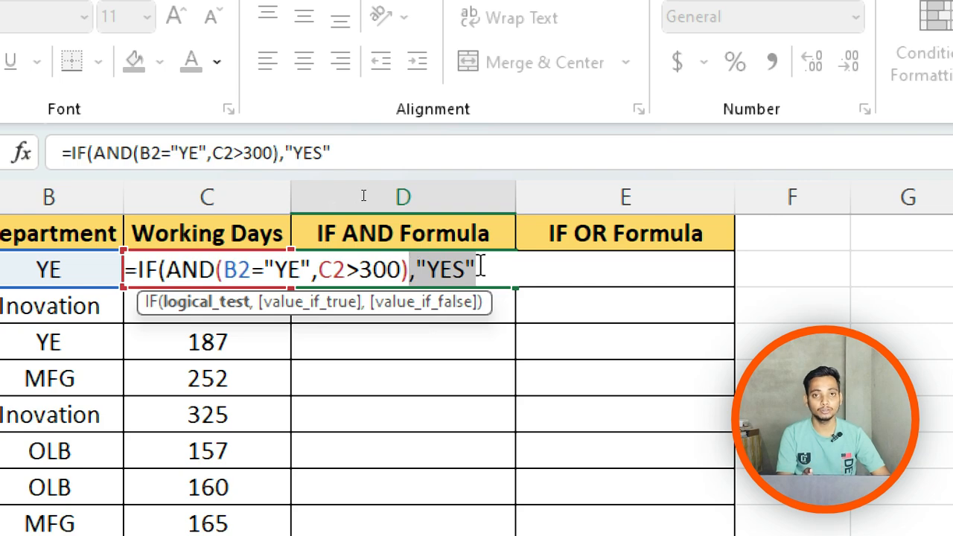
click(483, 268)
drag(484, 268, 416, 270)
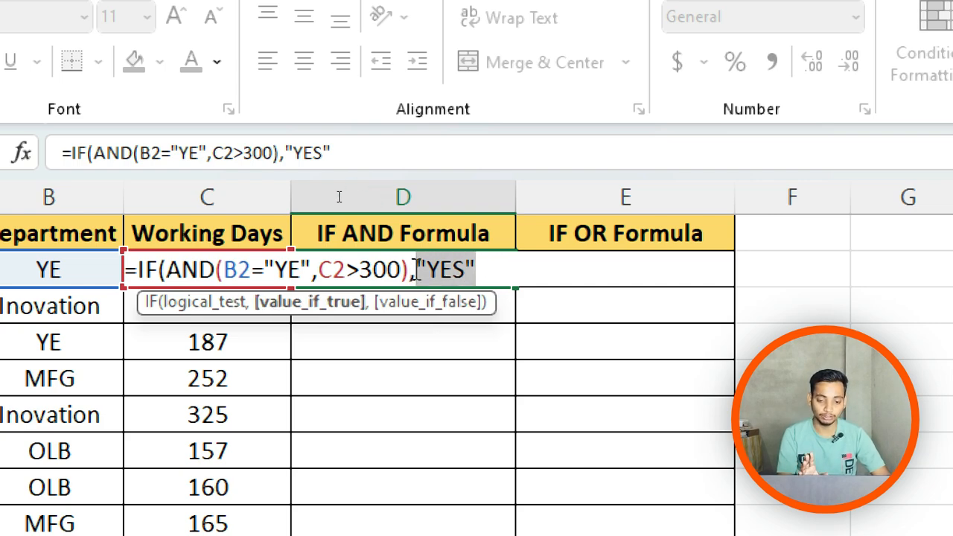
click(525, 261)
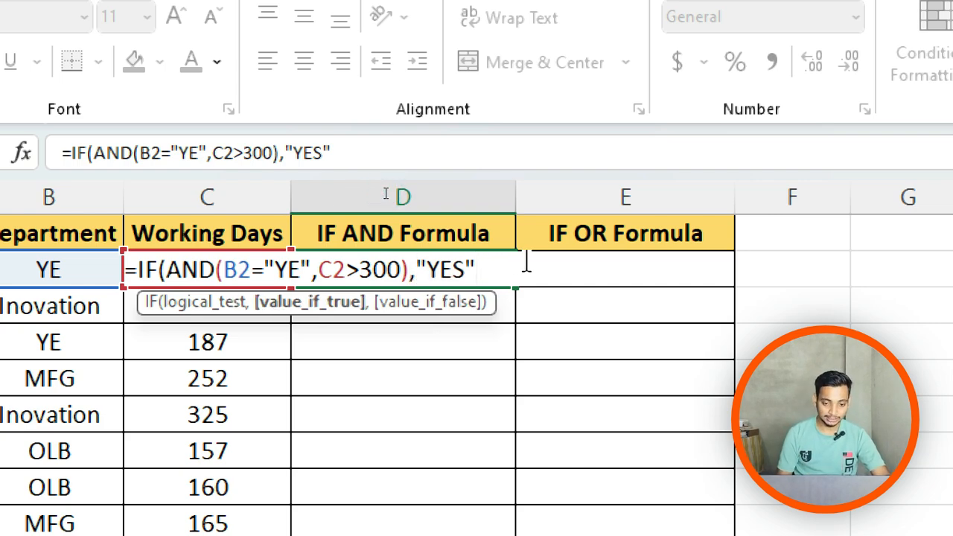
- Add "NO" as the value_if_false argument, close the IF function and commit the formula in D2
text(,)
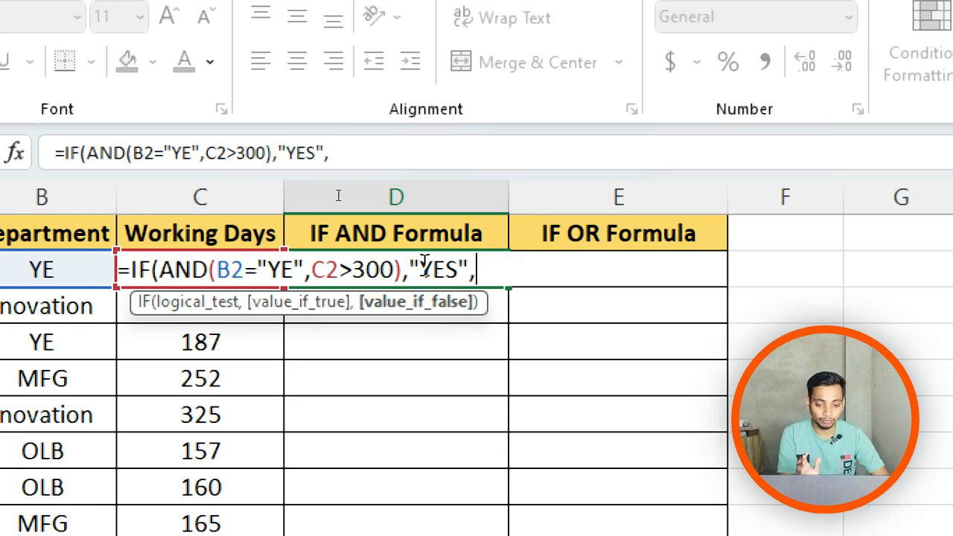
drag(405, 269, 216, 268)
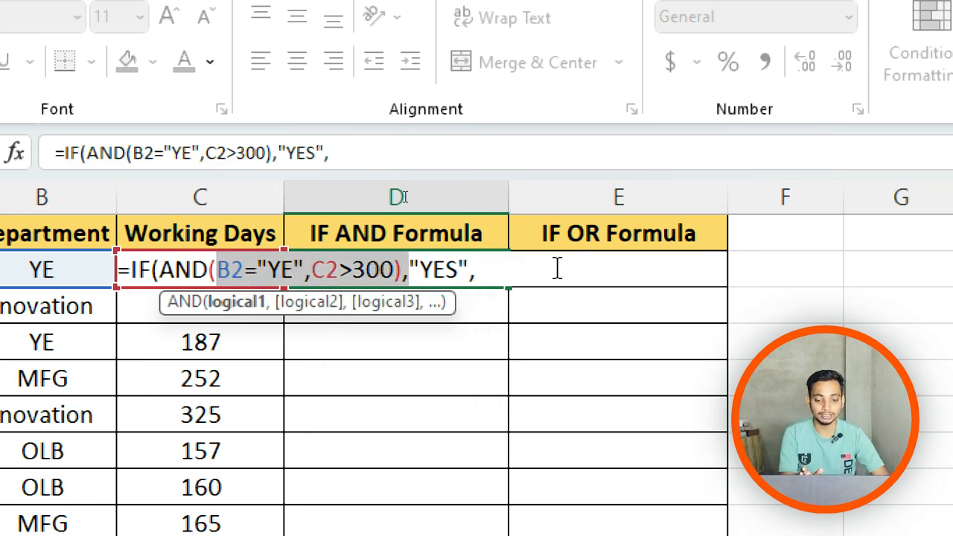
click(505, 270)
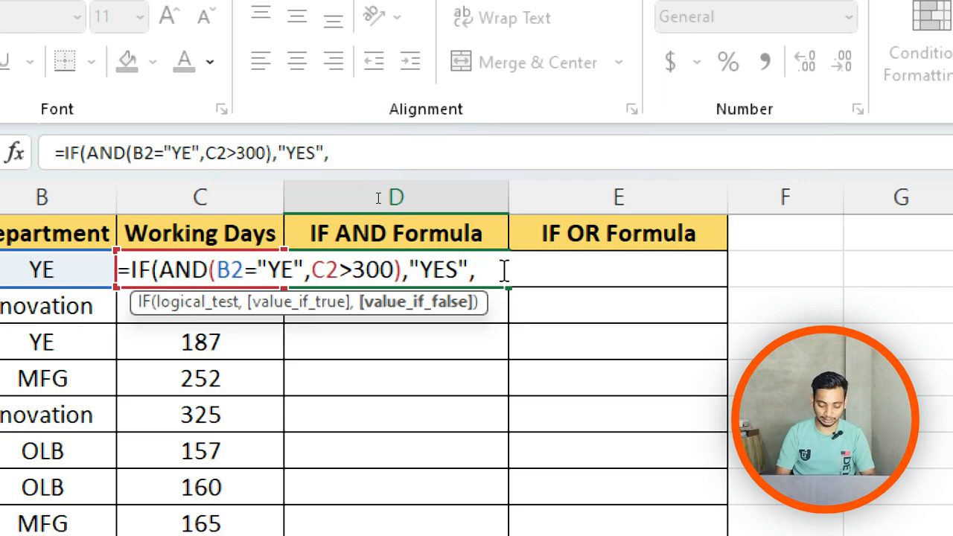
text("NO)
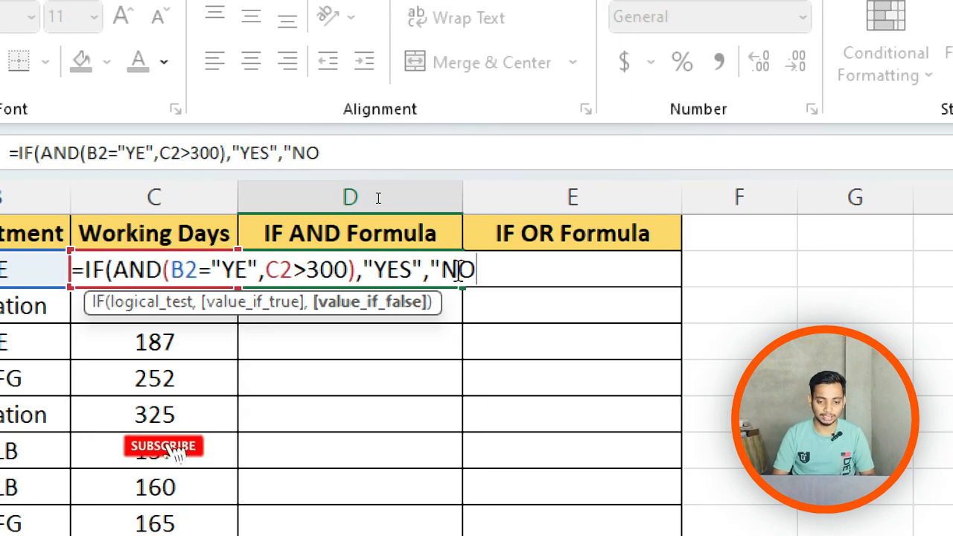
text(")
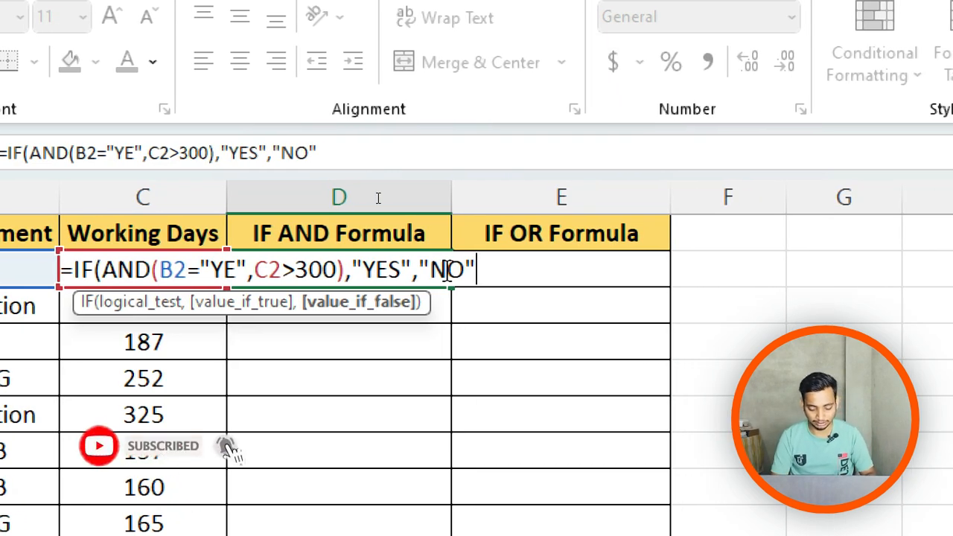
text())
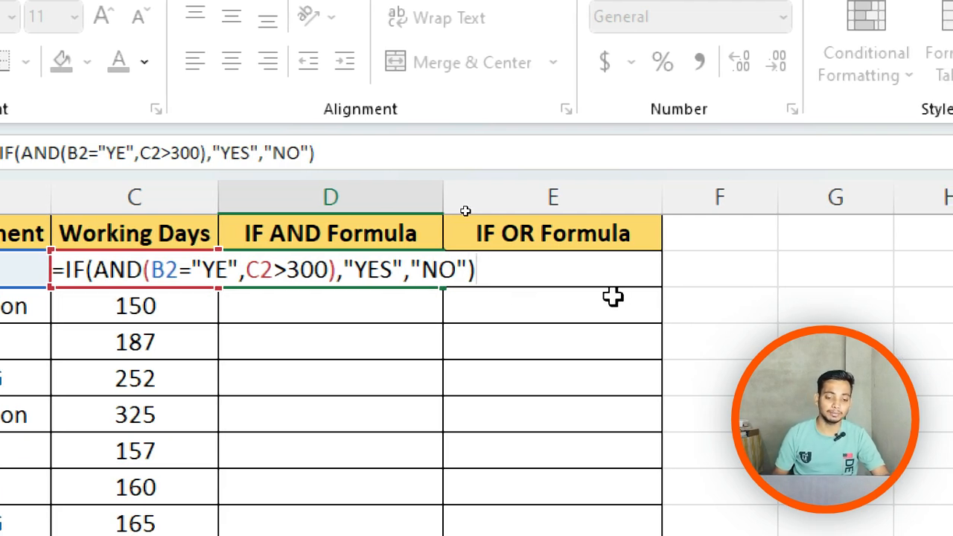
key(Return)
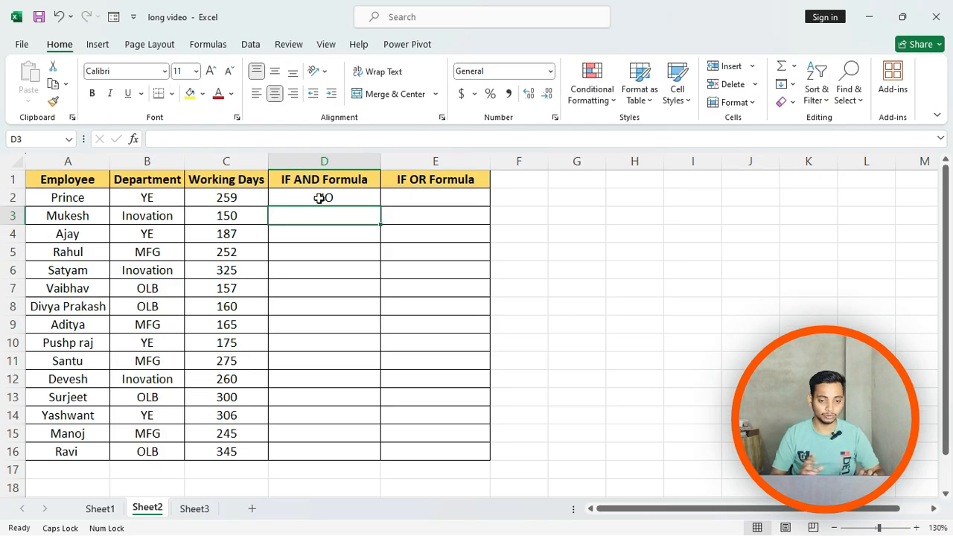
- Check D2 against the department and working days in row 2, and fill its formula down to D16
click(320, 197)
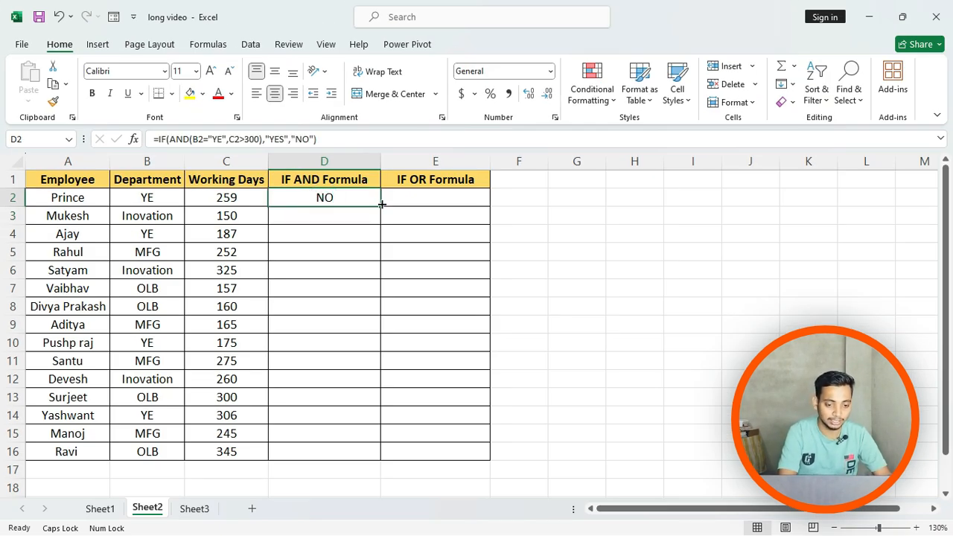
click(146, 200)
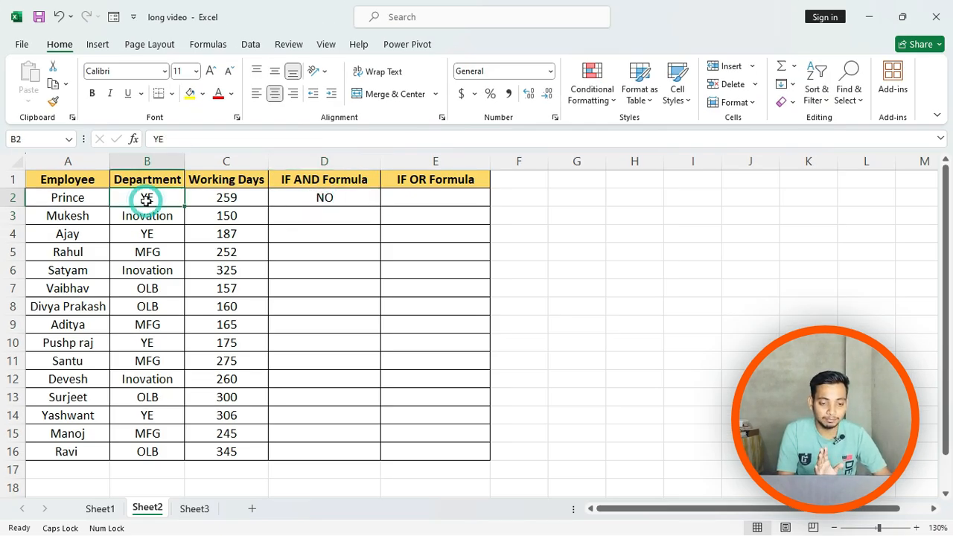
click(207, 198)
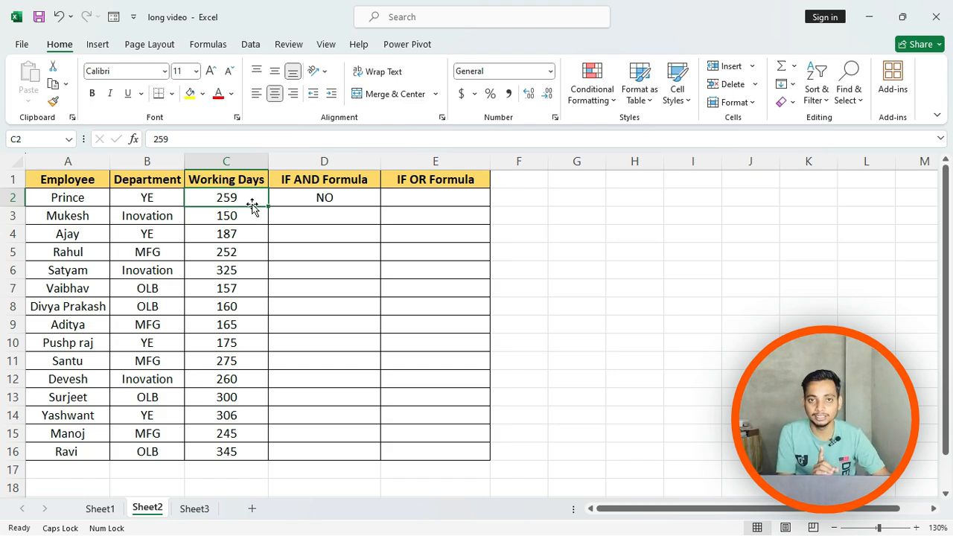
click(336, 199)
click(415, 200)
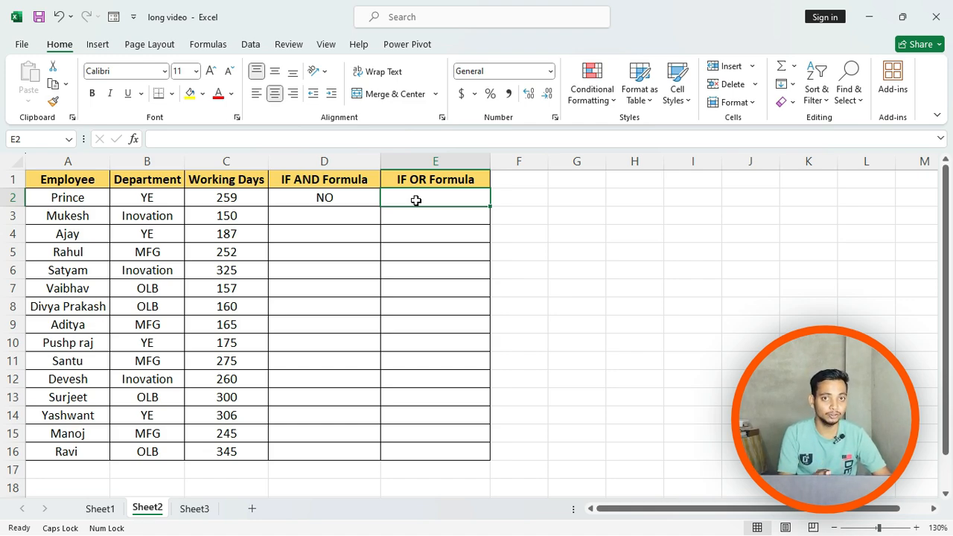
click(364, 201)
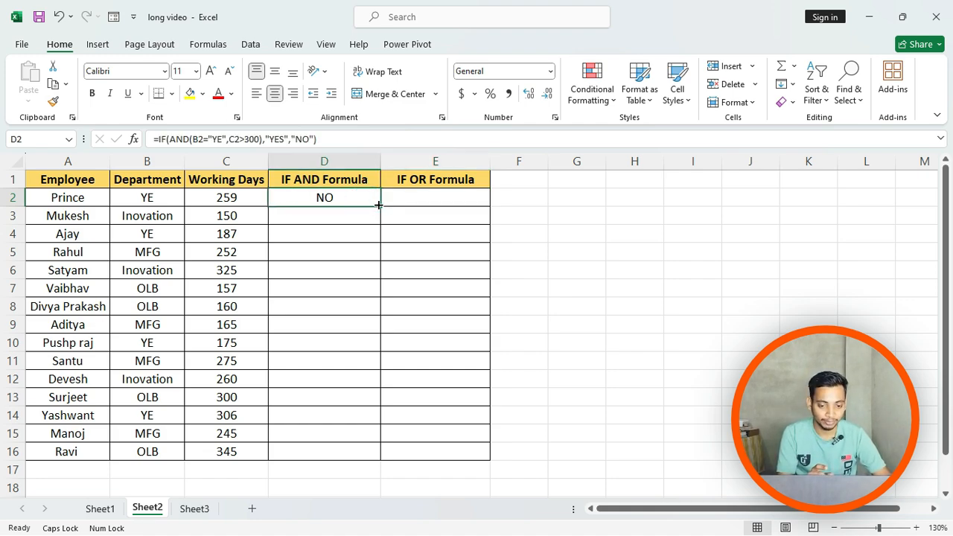
drag(378, 206, 372, 465)
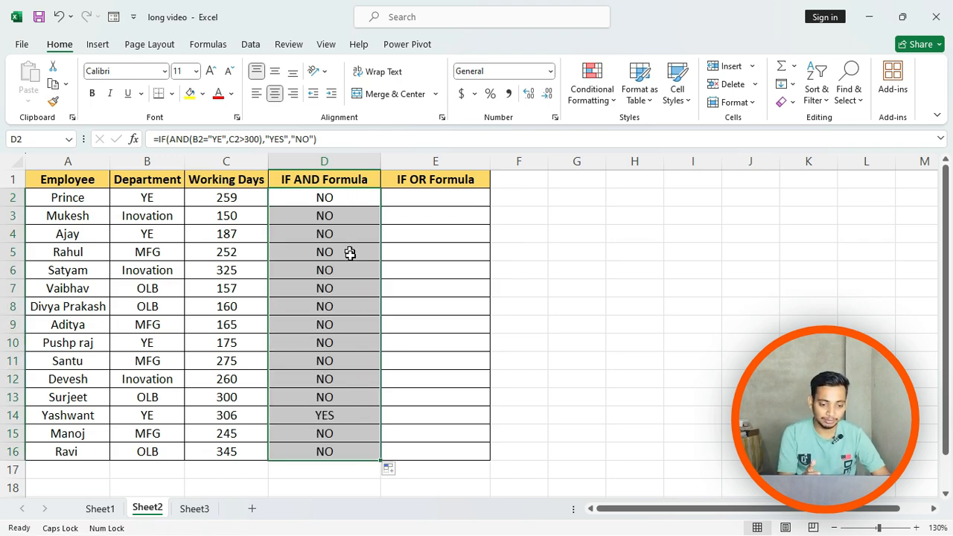
- Compare the IF AND result in row 14 with that row's department and working days
click(349, 327)
click(240, 237)
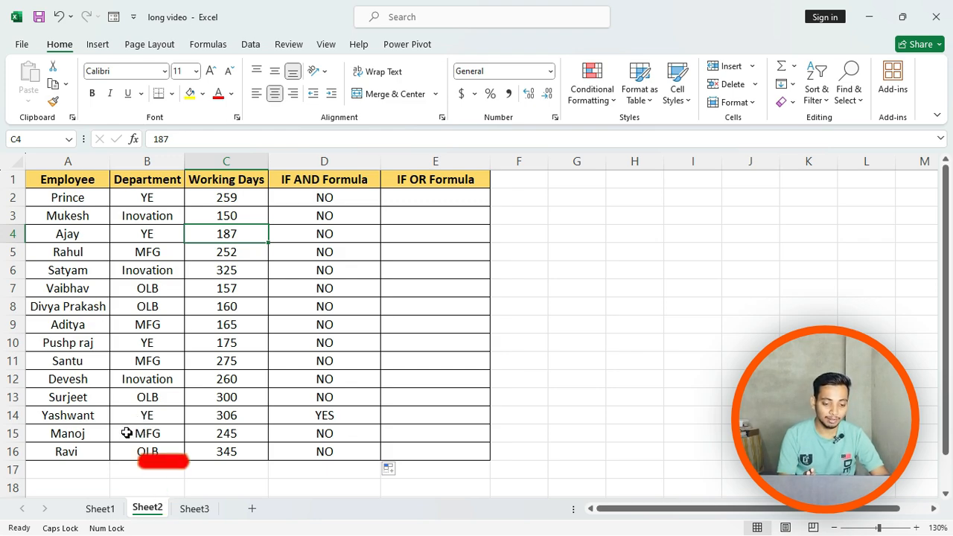
click(128, 417)
click(251, 415)
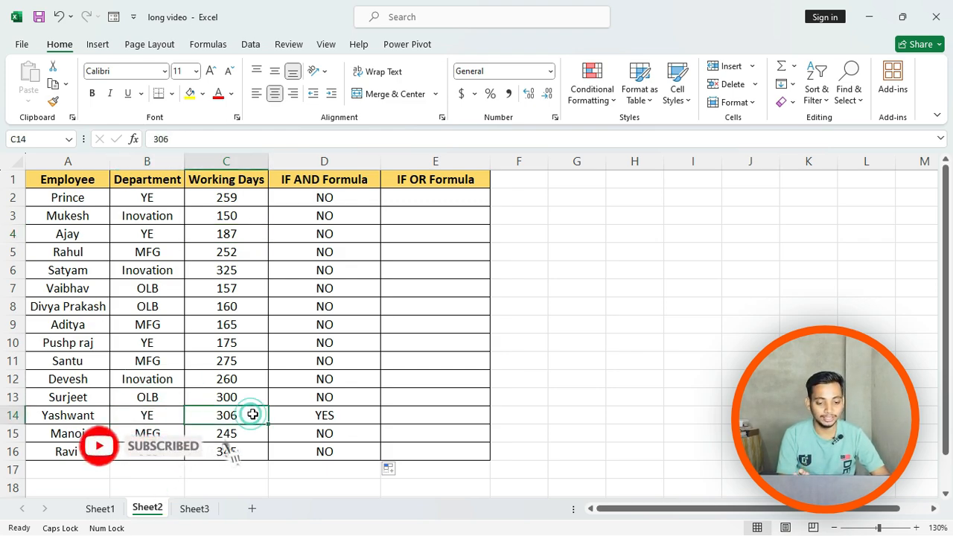
click(346, 414)
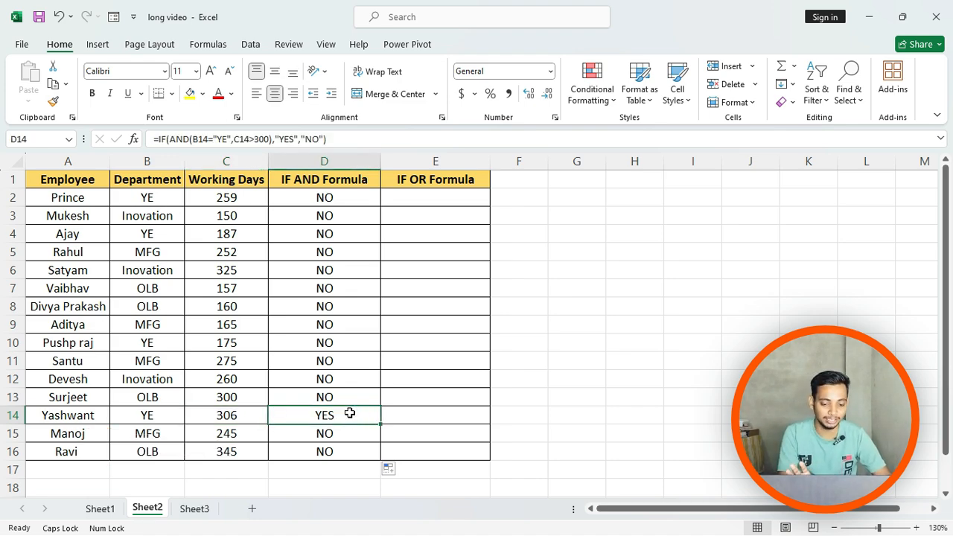
- Start an IF formula with a nested OR function in E2, using B2="YE" as its first condition
click(433, 193)
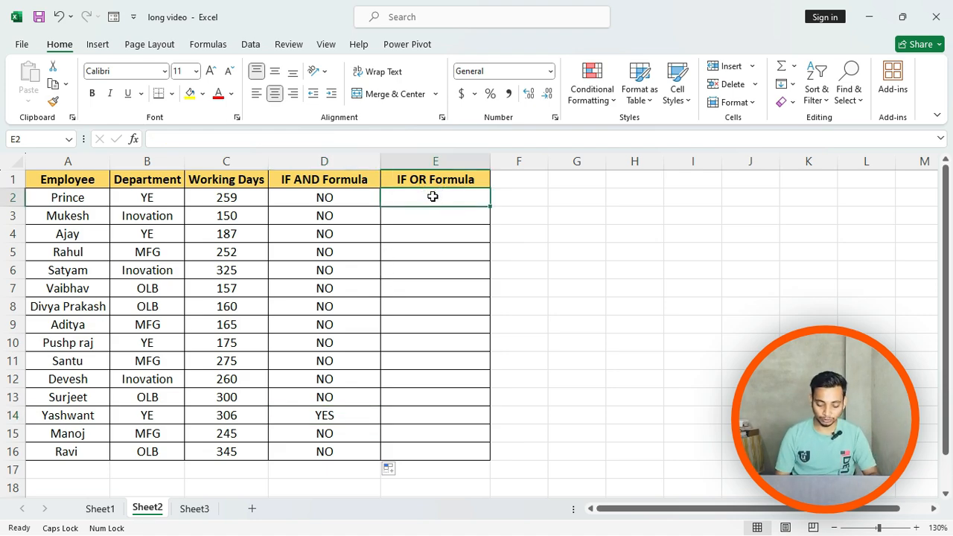
text(=IF()
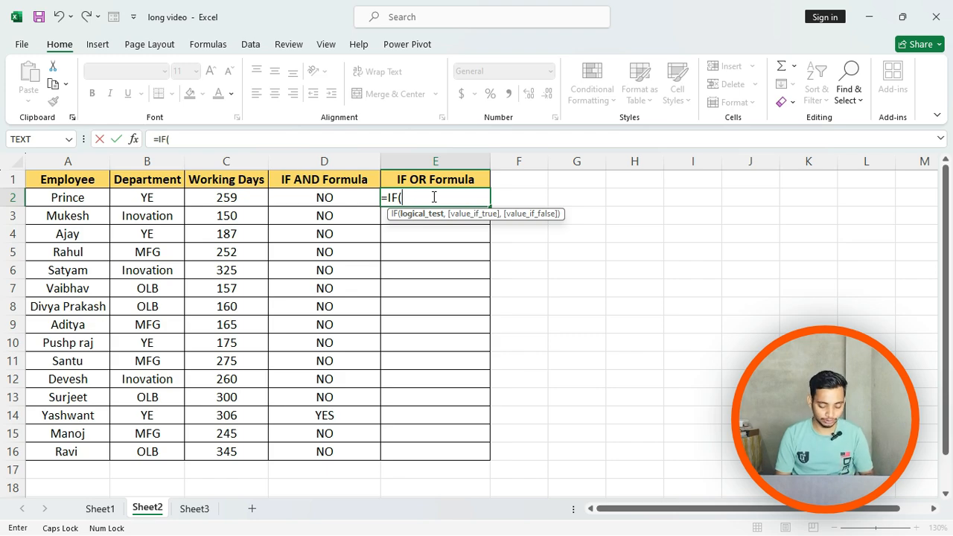
text(OR)
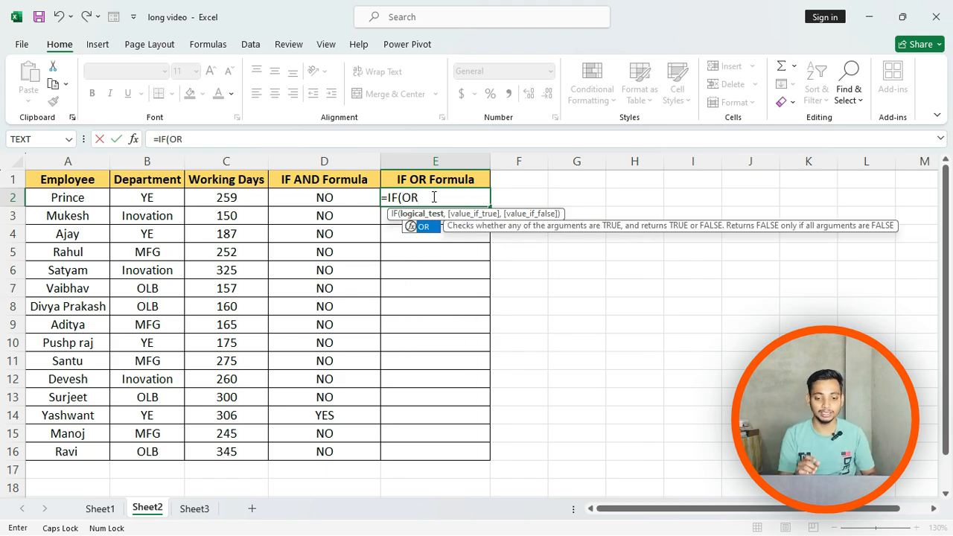
text(()
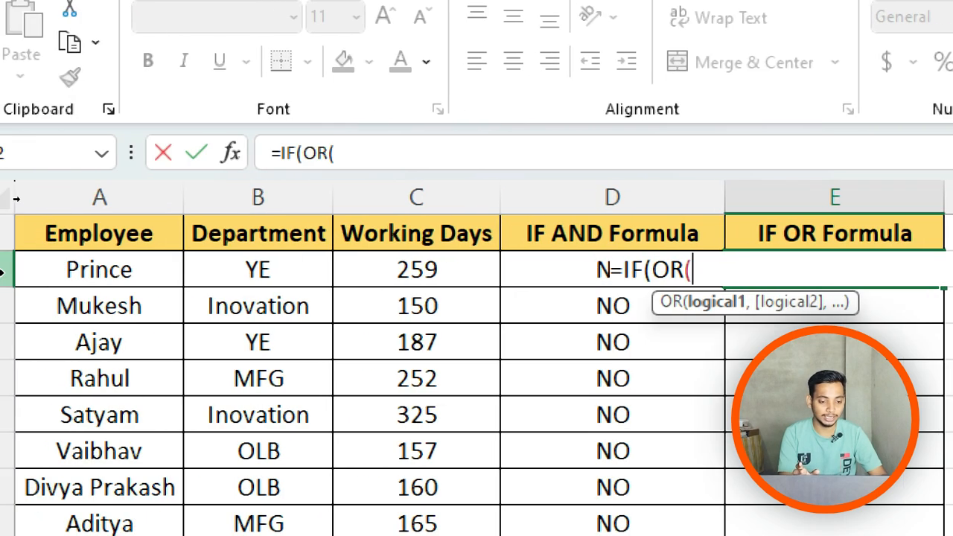
click(260, 268)
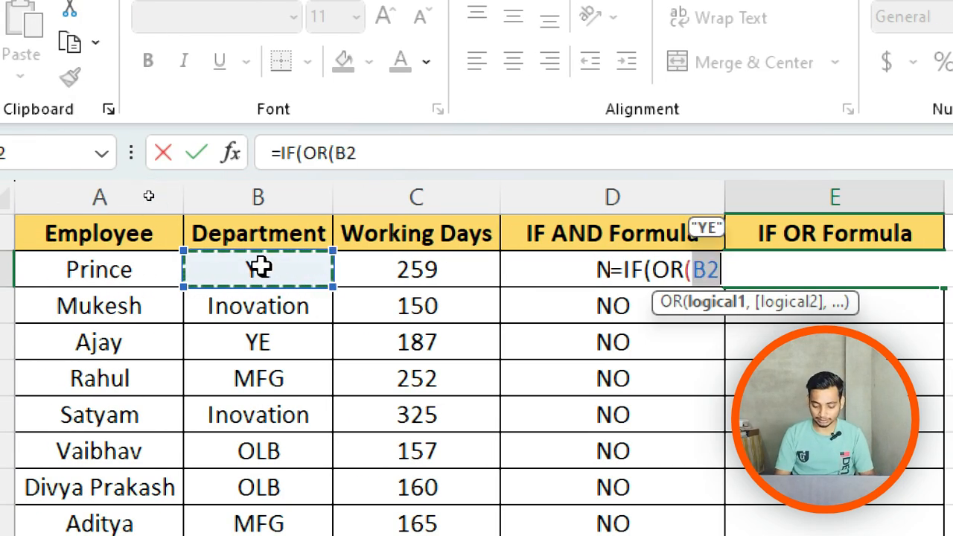
text(=)
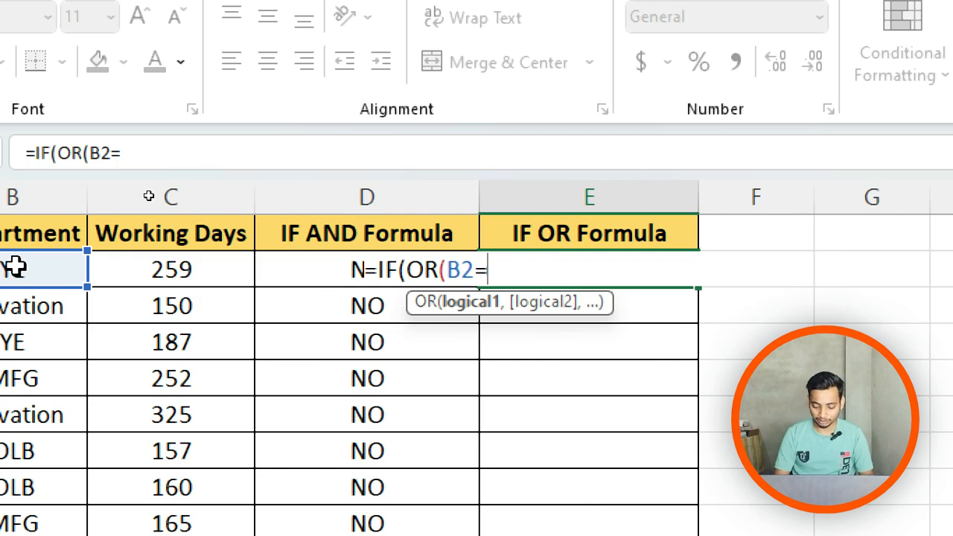
text("YE)
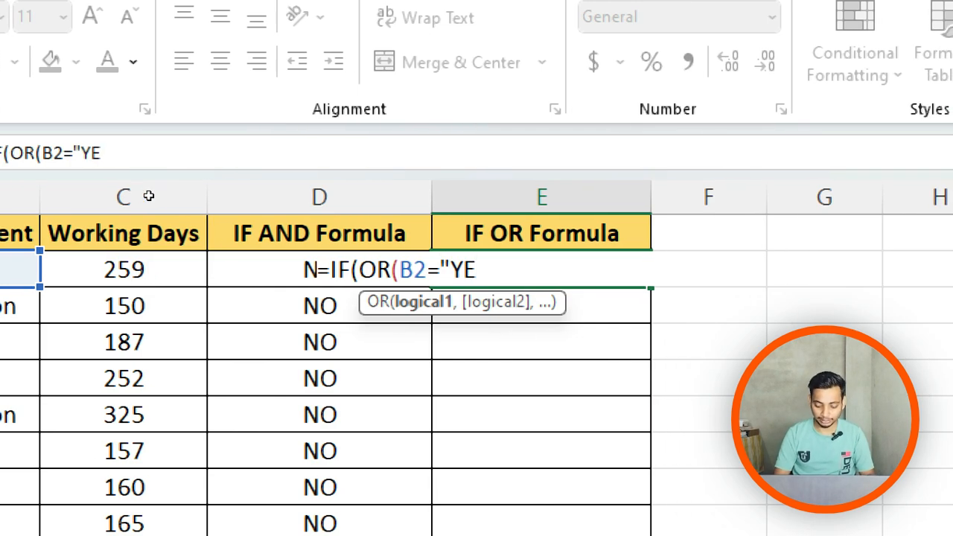
text(")
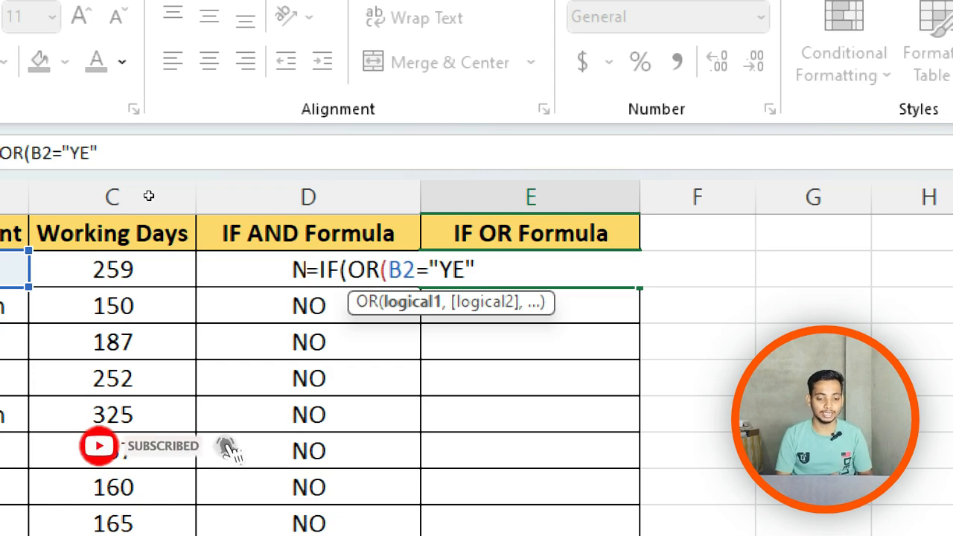
- Add C2>300 as the second OR condition, close the OR function and review the complete OR test
text(,)
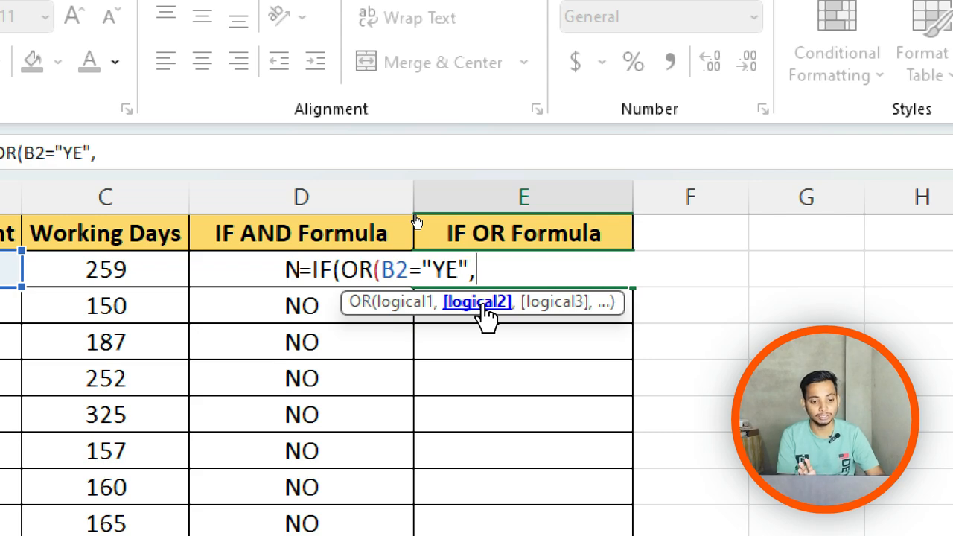
click(99, 270)
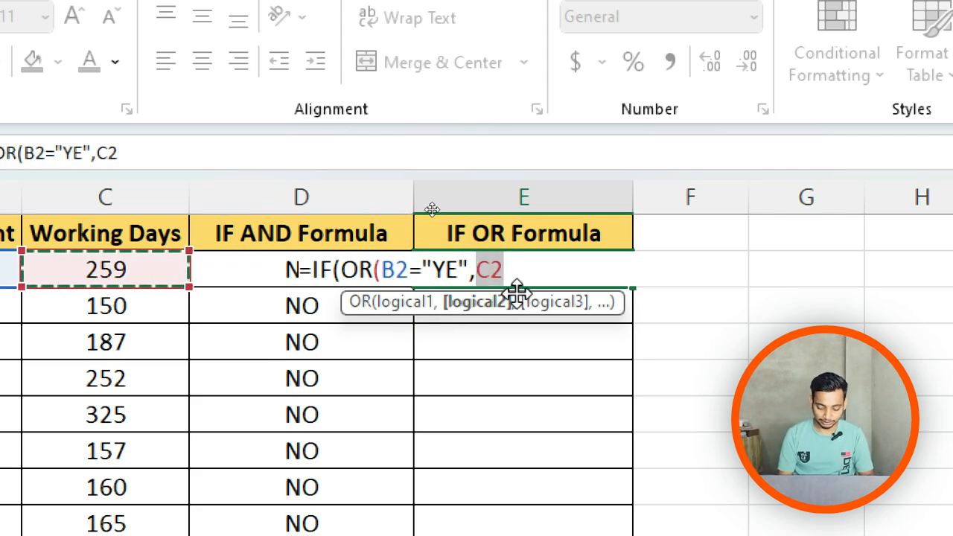
text(>300)
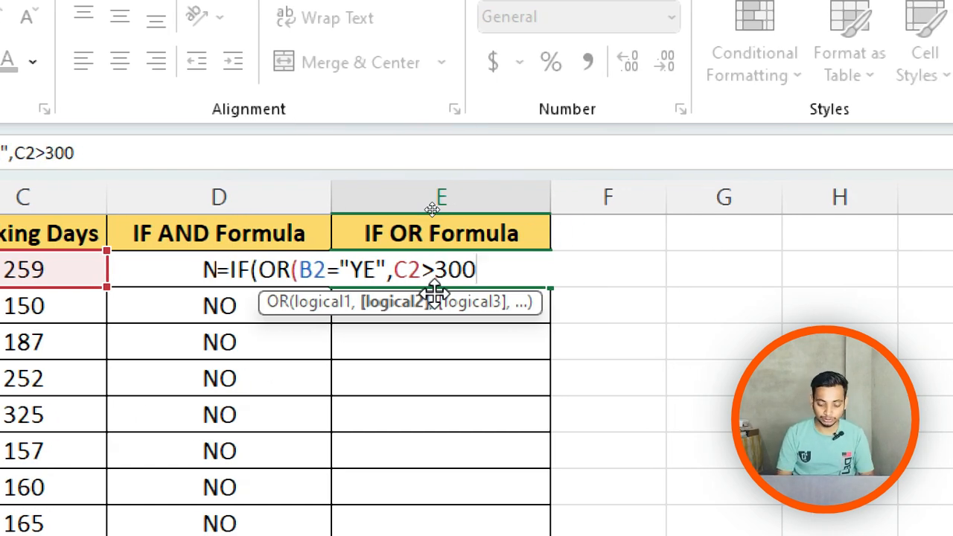
text())
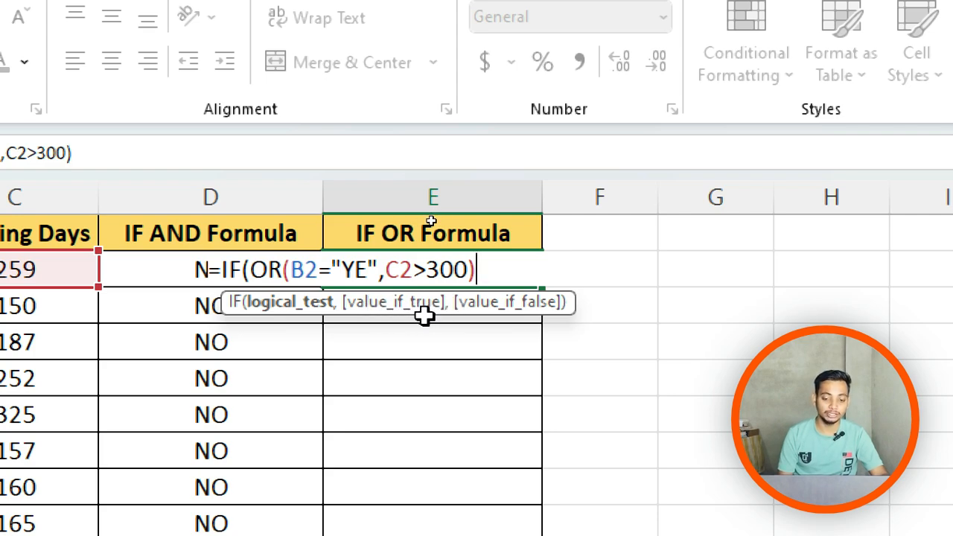
drag(490, 266, 265, 269)
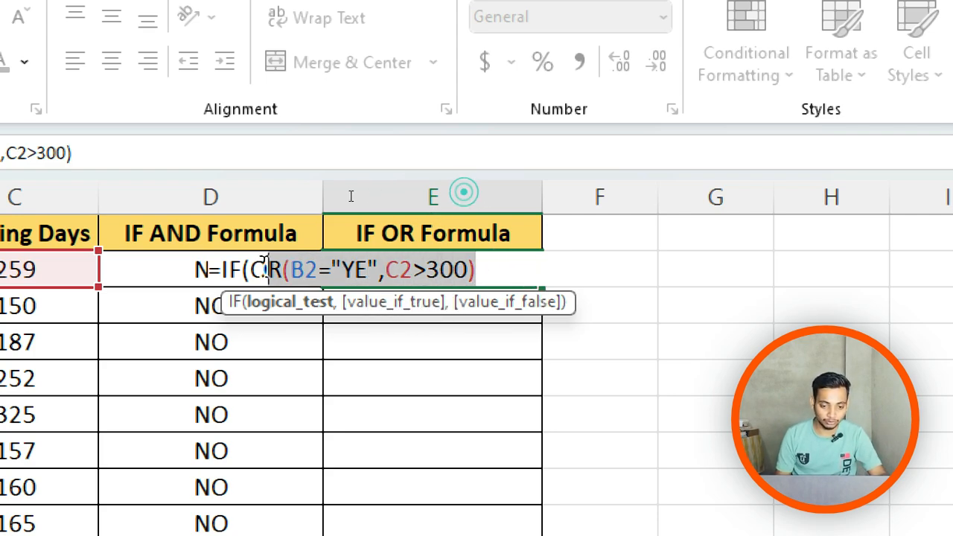
- Complete the IF OR formula in E2 with "YES" as the value if true and "NO" as the value if false
click(488, 271)
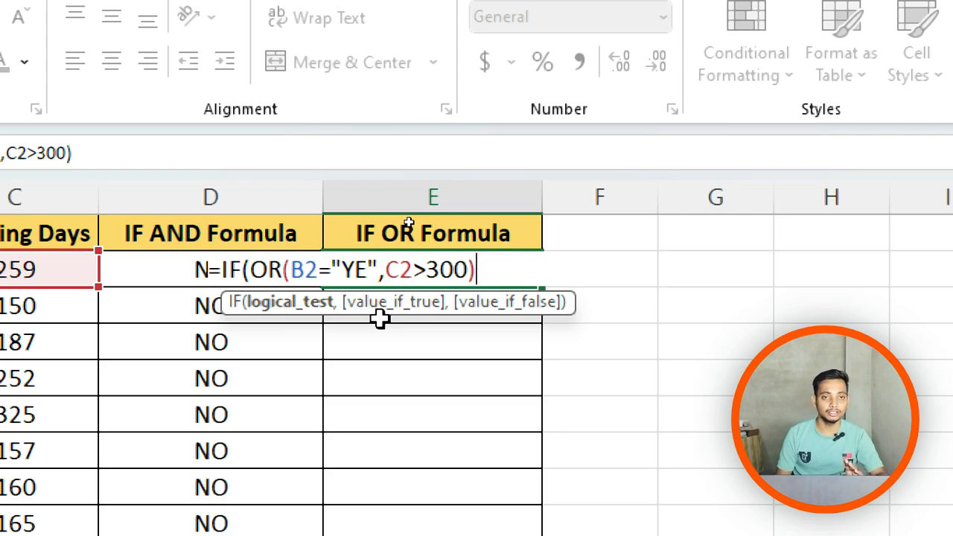
text(,)
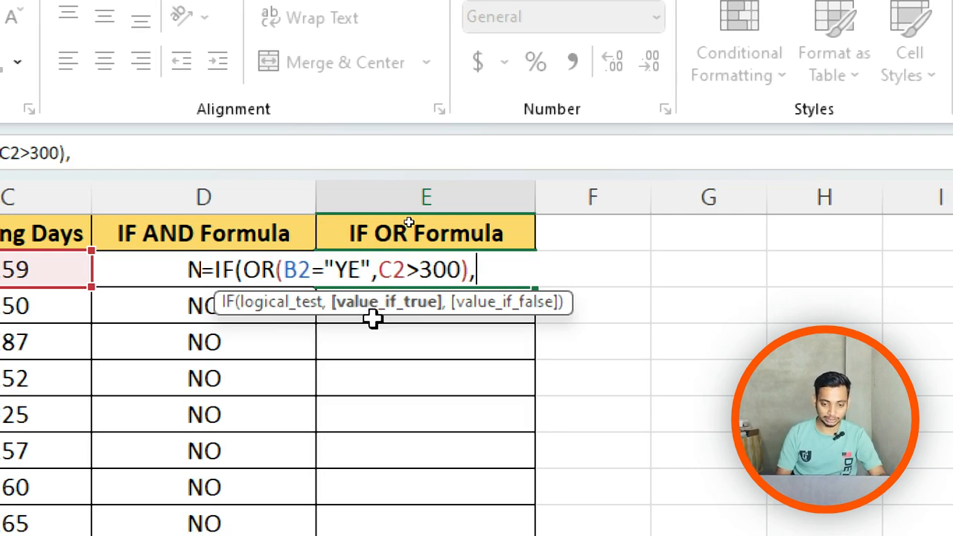
text("YES)
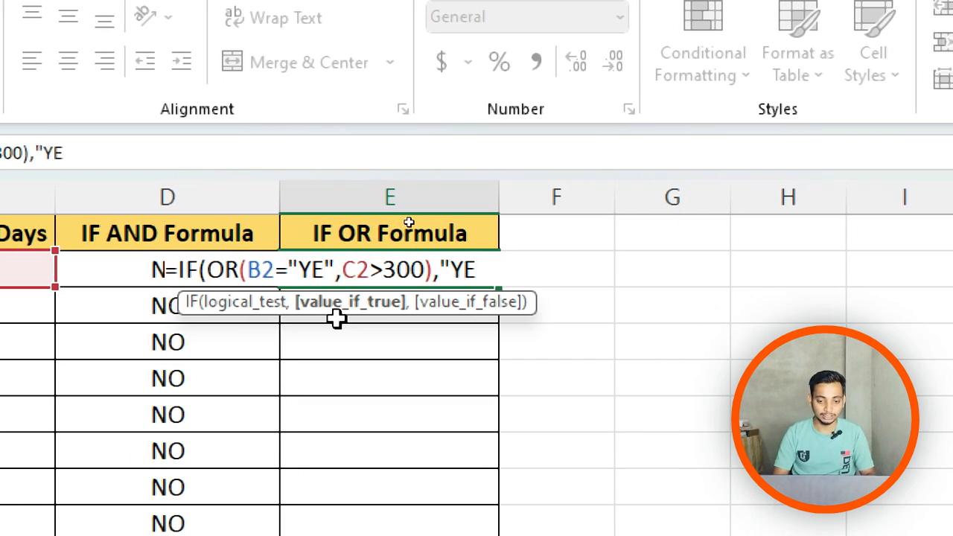
text(",)
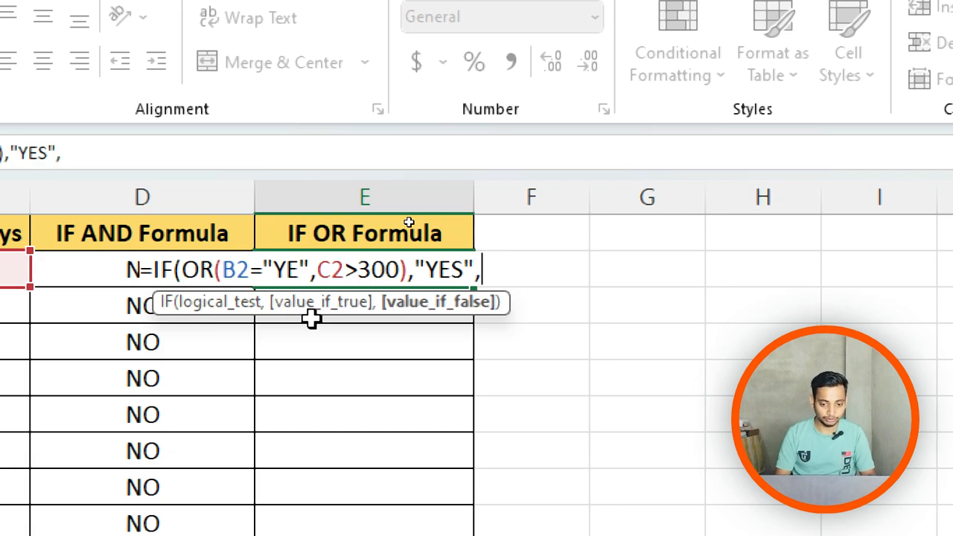
text("YES)
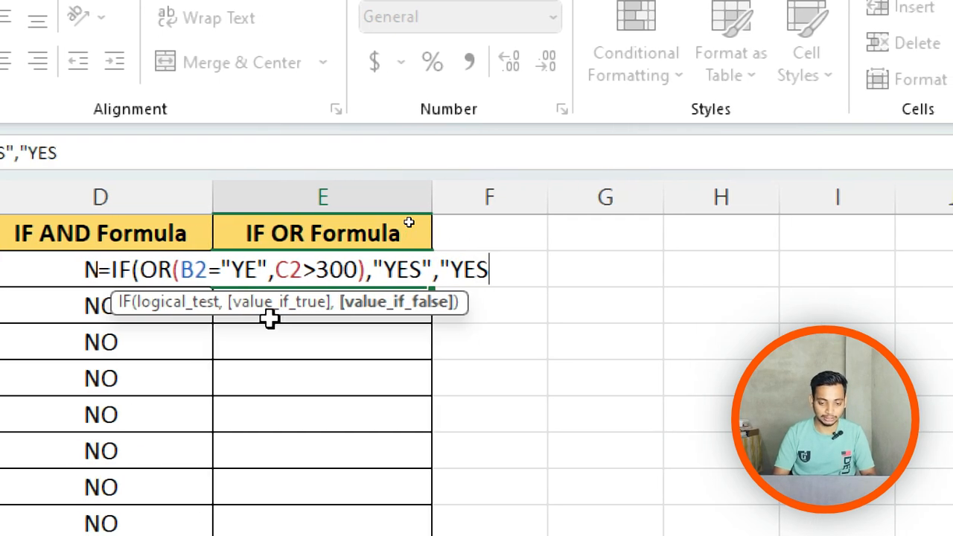
key(BackSpace)
key(BackSpace)
key(BackSpace)
text(NOT)
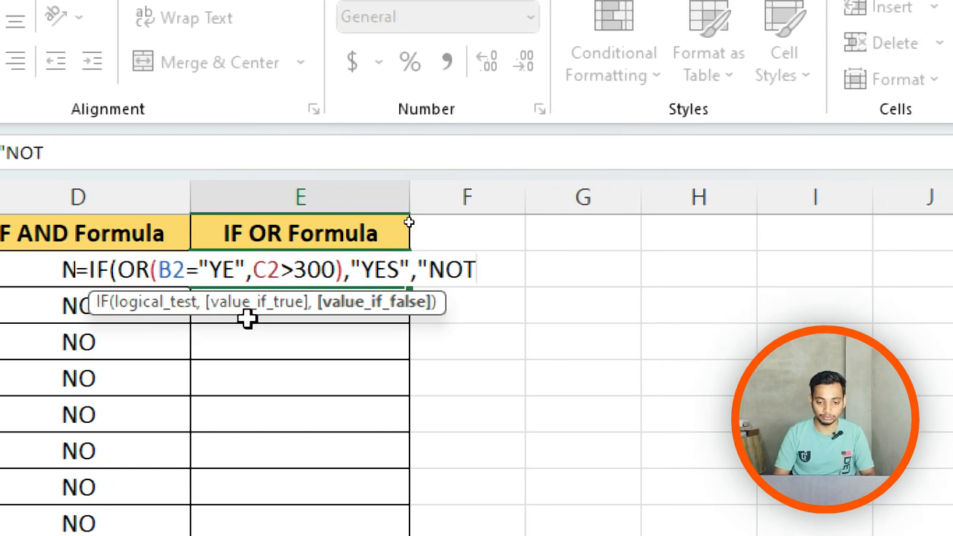
key(BackSpace)
text("))
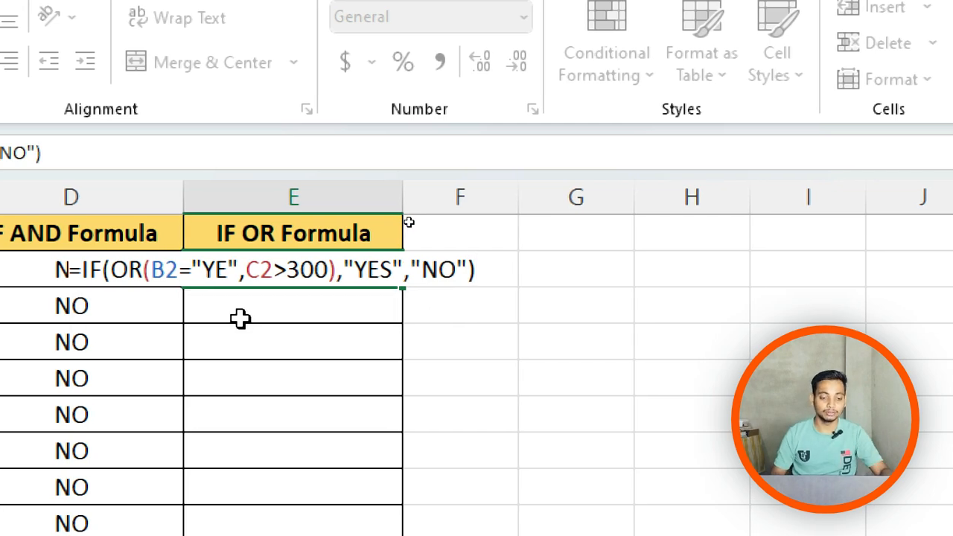
key(Return)
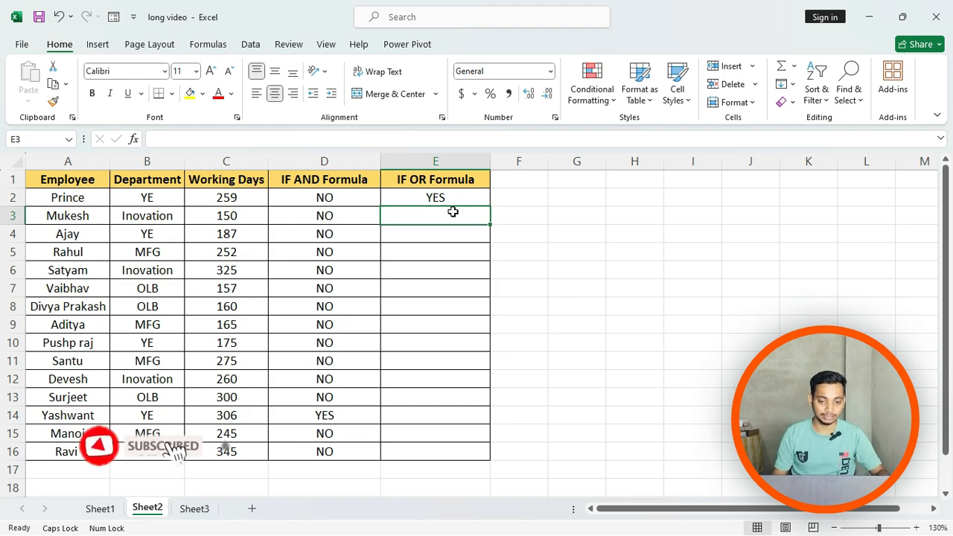
- Fill the IF OR formula from E2 down to E16
click(468, 194)
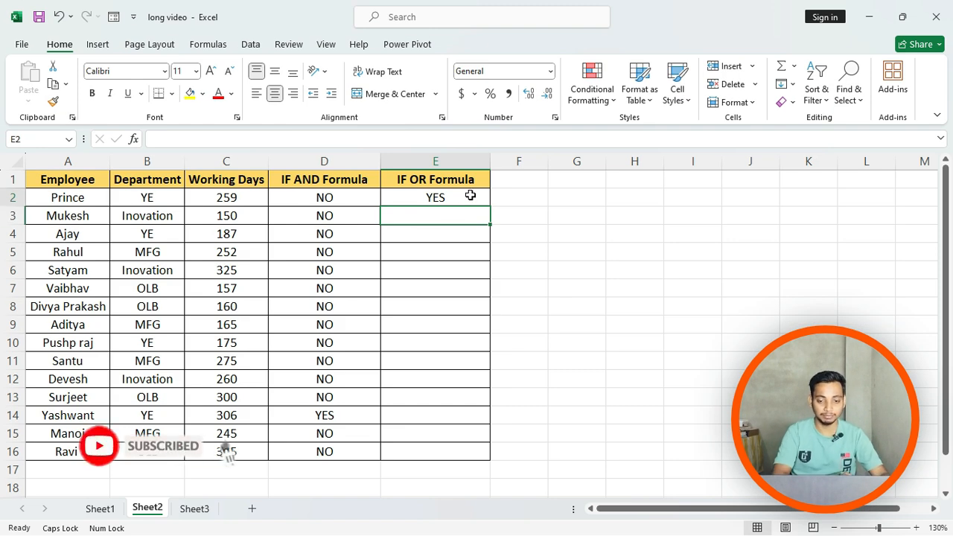
drag(490, 206, 496, 468)
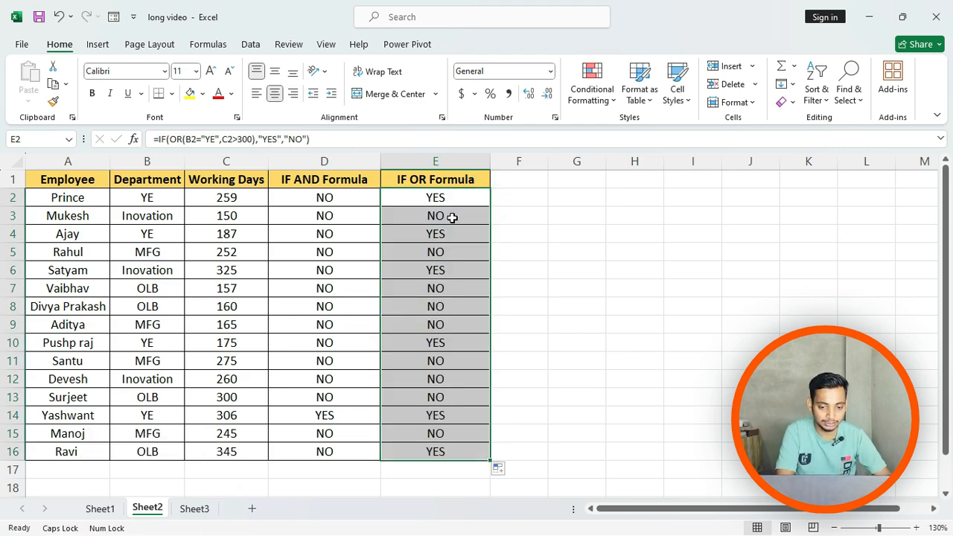
click(451, 290)
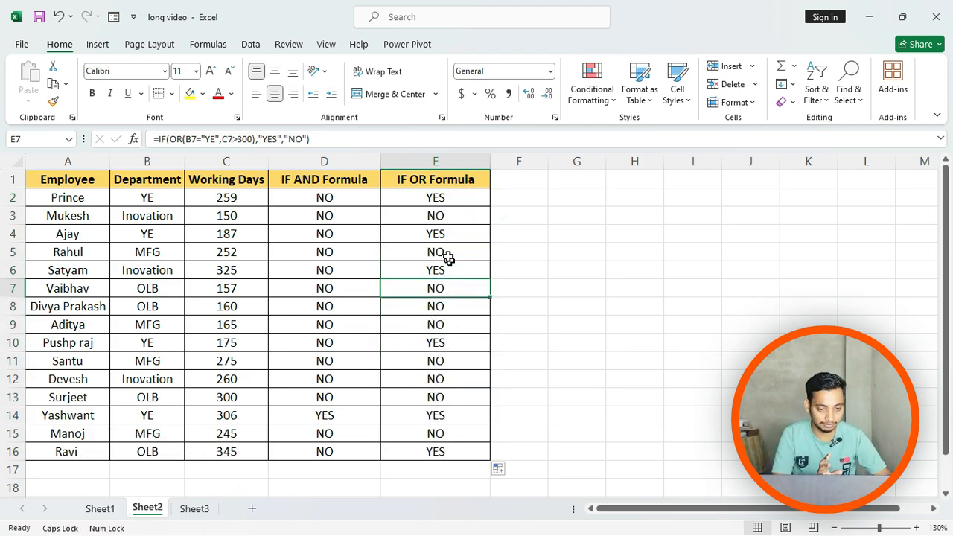
- Check the IF AND result in D2 against the department and working days in row 2
click(351, 200)
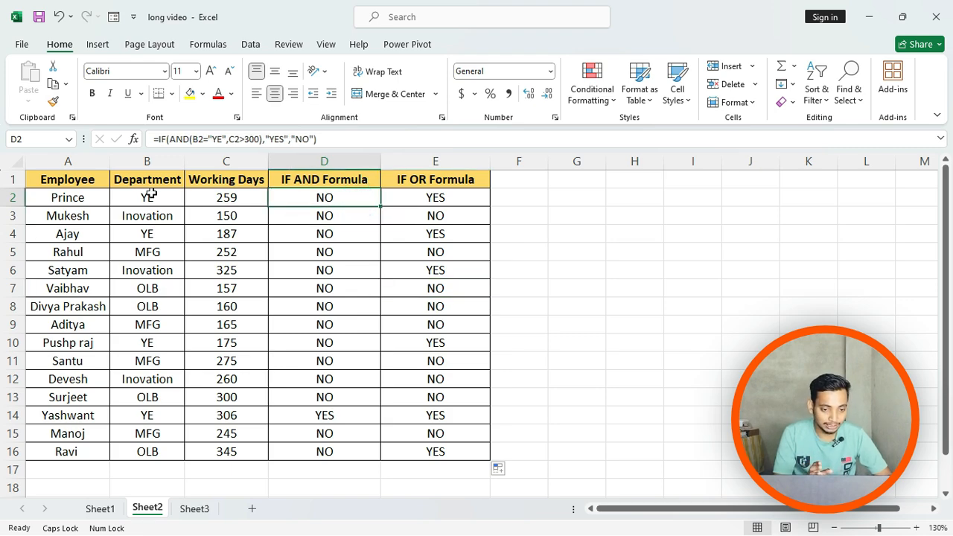
click(153, 198)
click(219, 195)
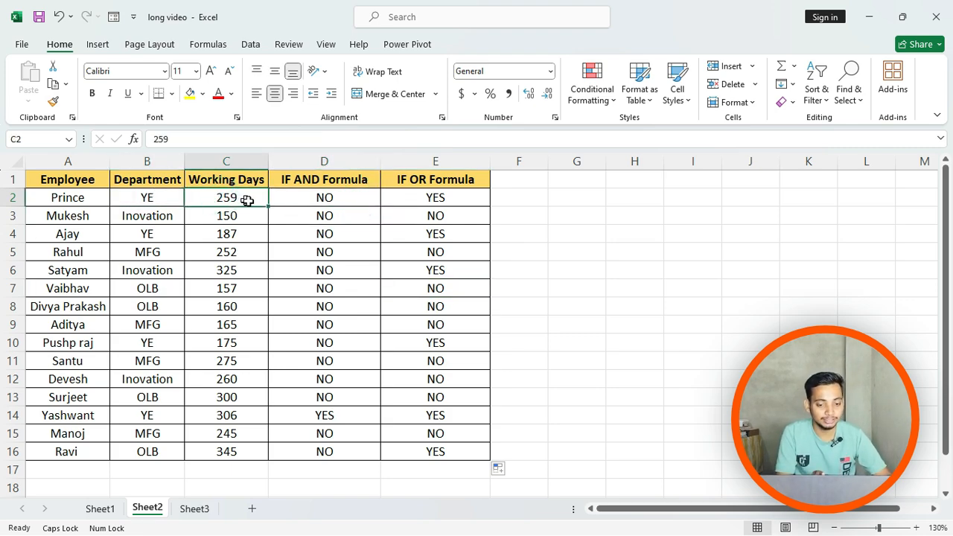
click(292, 202)
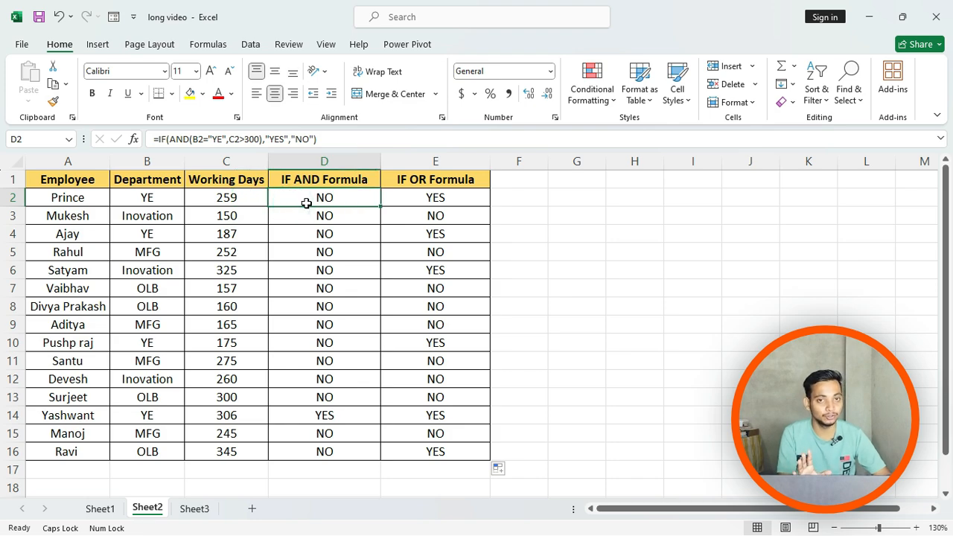
- Compare the IF OR result in E2 with the department in B2 and the working days in C2
click(431, 197)
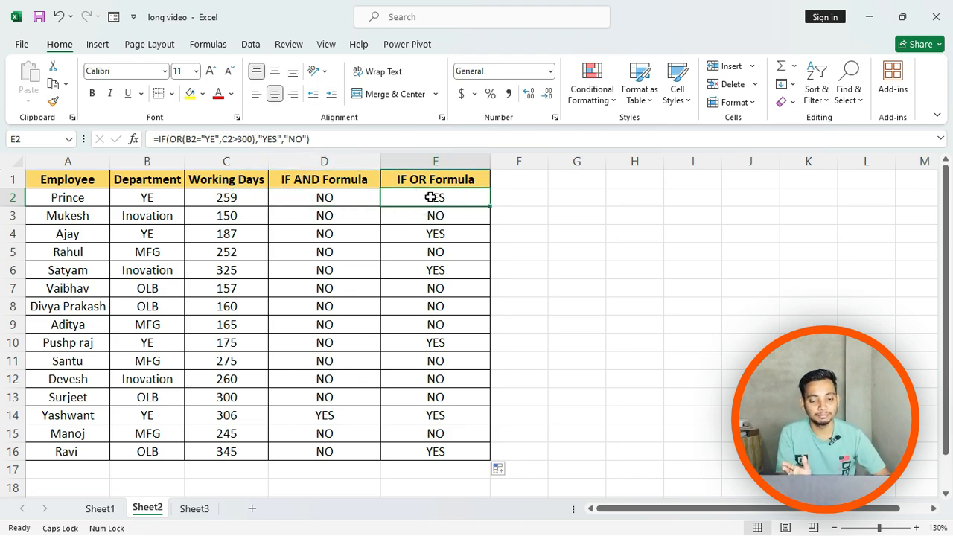
click(161, 195)
click(232, 195)
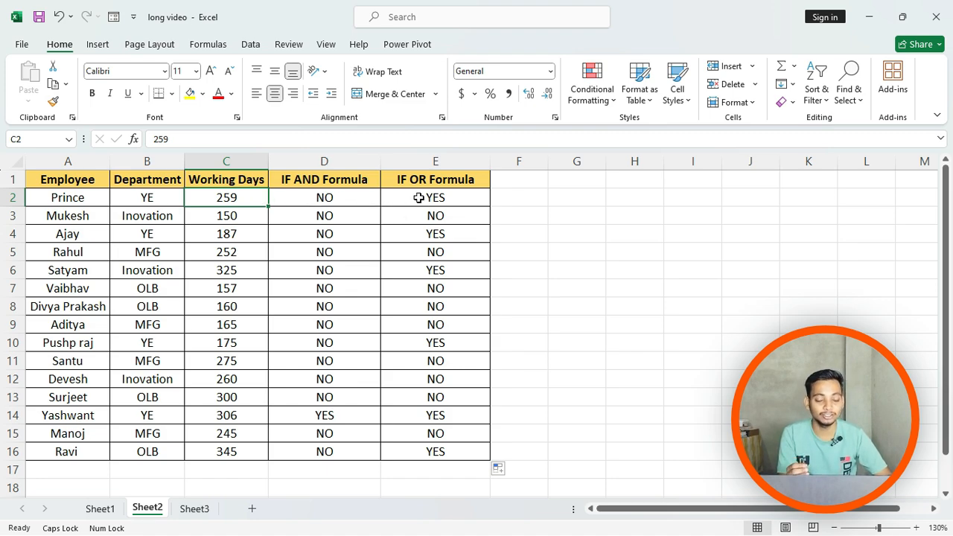
click(151, 200)
click(393, 198)
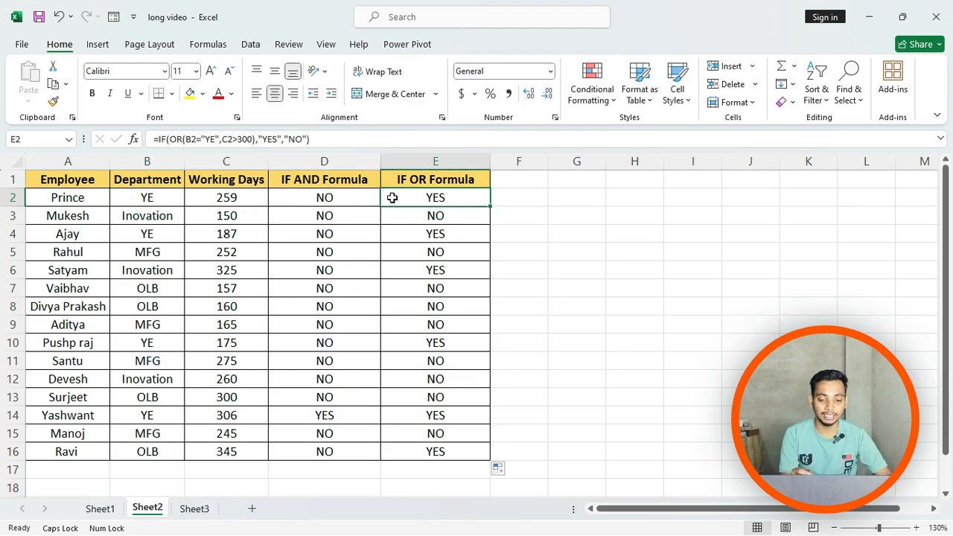
- Review the OR conditions in E2's formula and look over the IF OR results in E2:E16
double_click(393, 197)
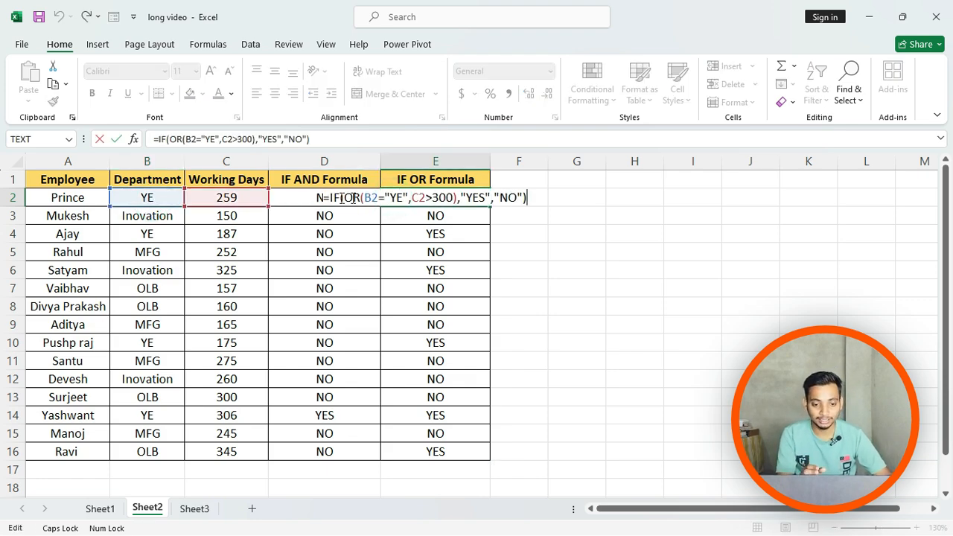
key(Return)
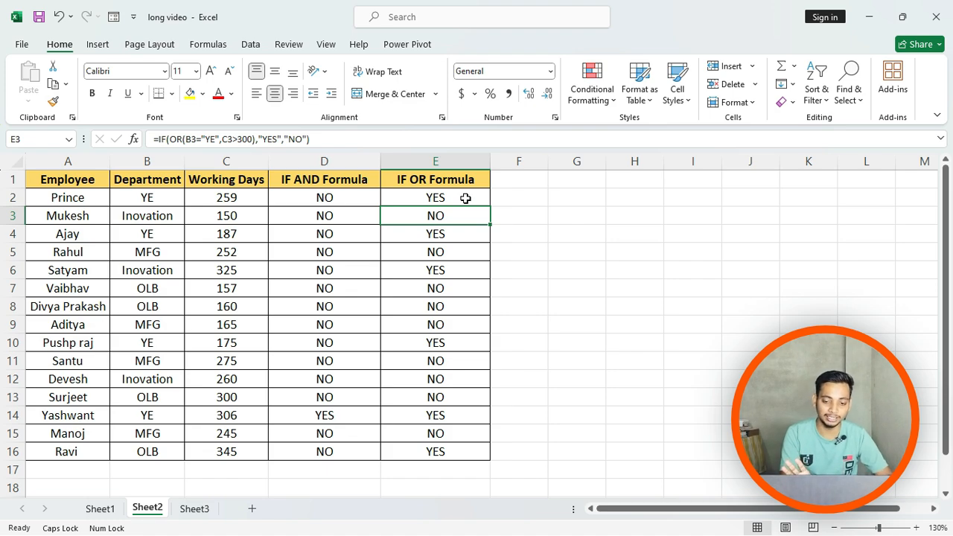
drag(465, 198, 464, 451)
click(417, 346)
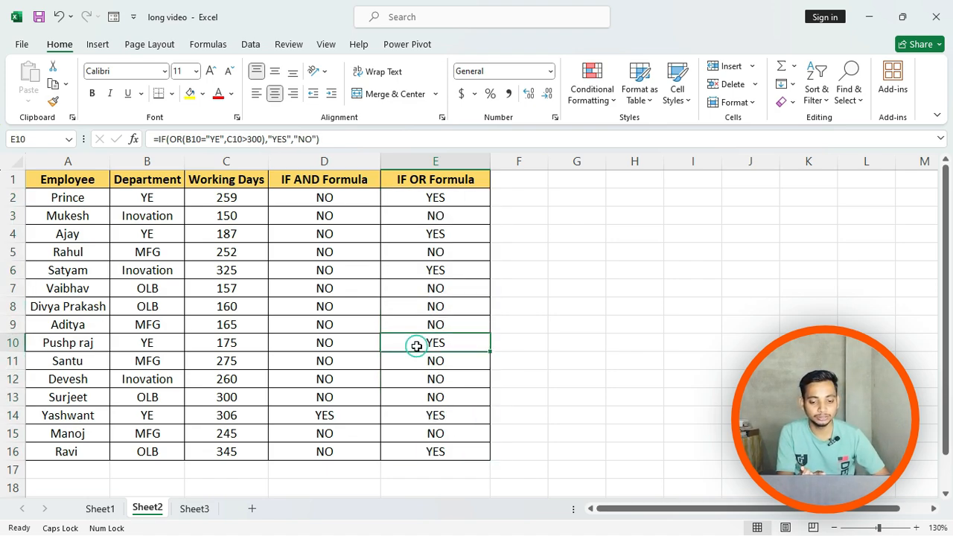